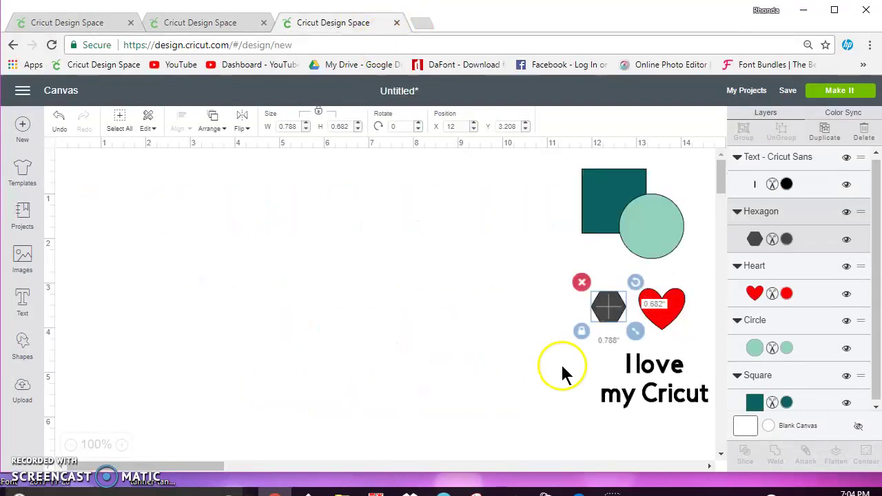
pyautogui.click(22, 348)
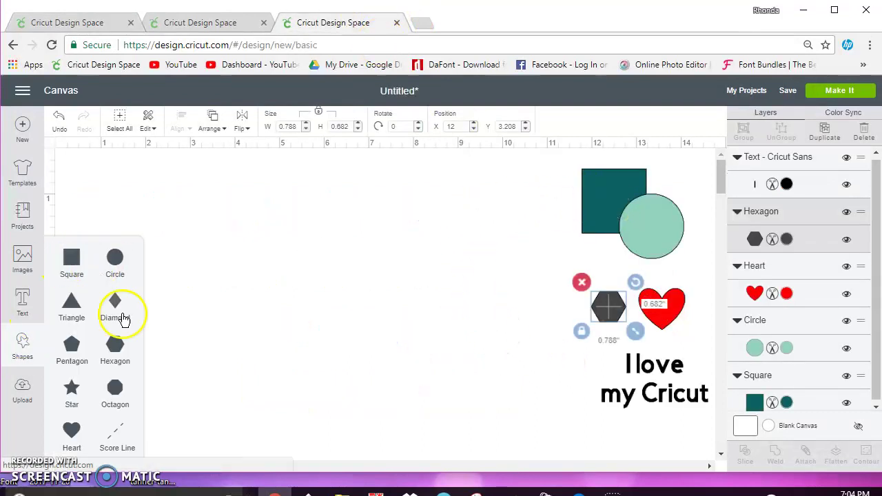
pyautogui.click(753, 294)
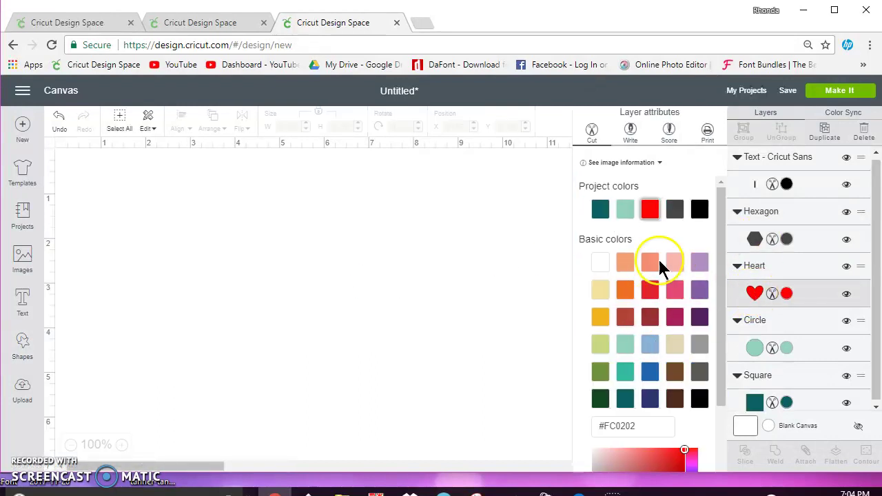
pyautogui.click(467, 262)
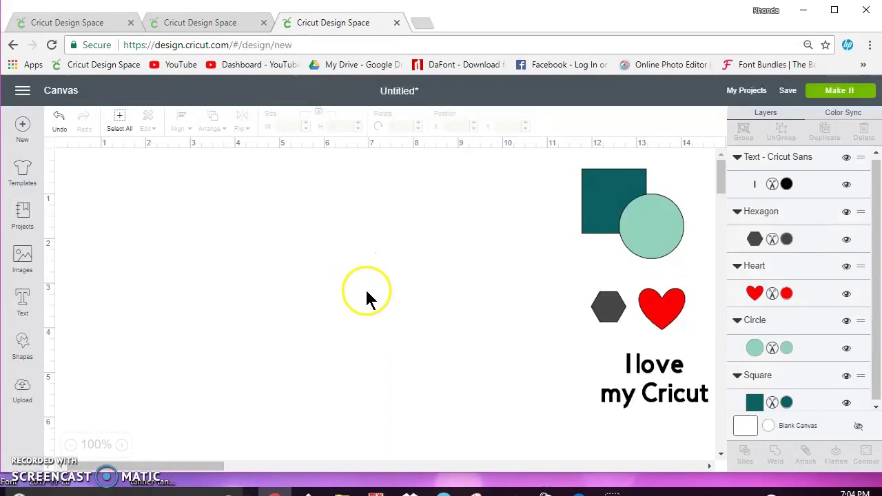
pyautogui.click(611, 391)
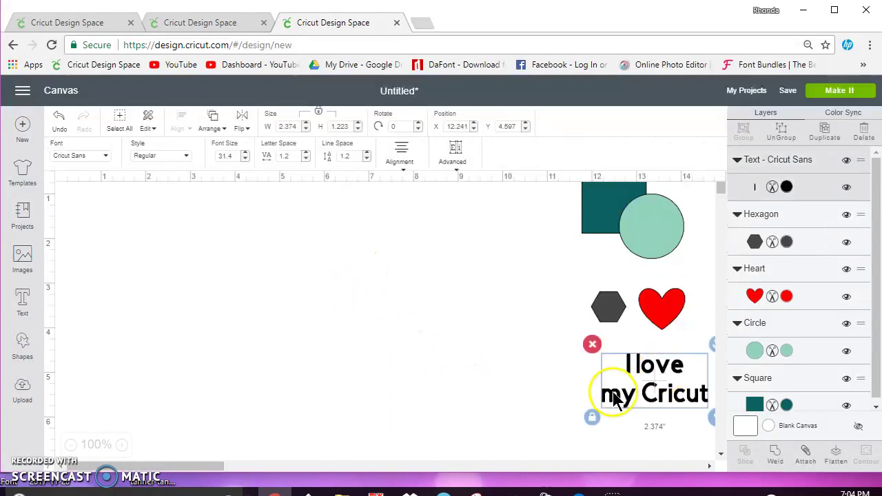
pyautogui.click(584, 271)
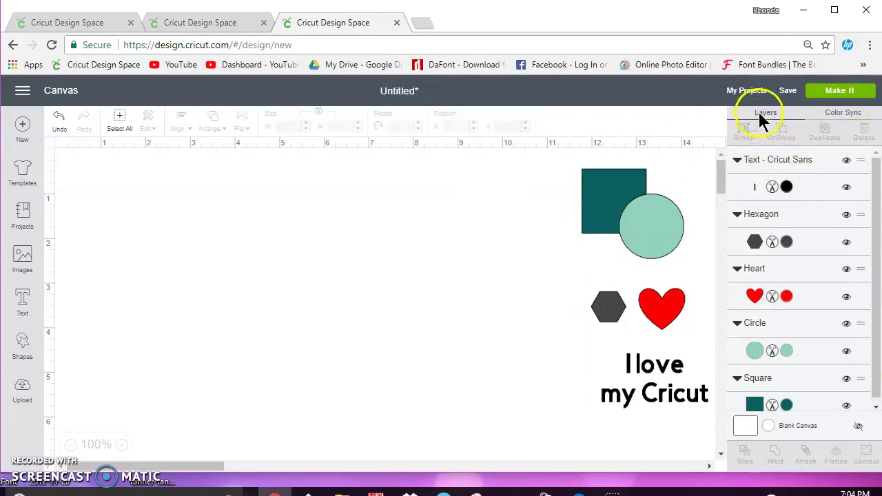
# Move the square and circle together to the middle of the canvas and enlarge them to about 5.38 by 4.74 in
pyautogui.moveTo(539, 167); pyautogui.dragTo(701, 288)
pyautogui.moveTo(609, 238); pyautogui.dragTo(320, 256)
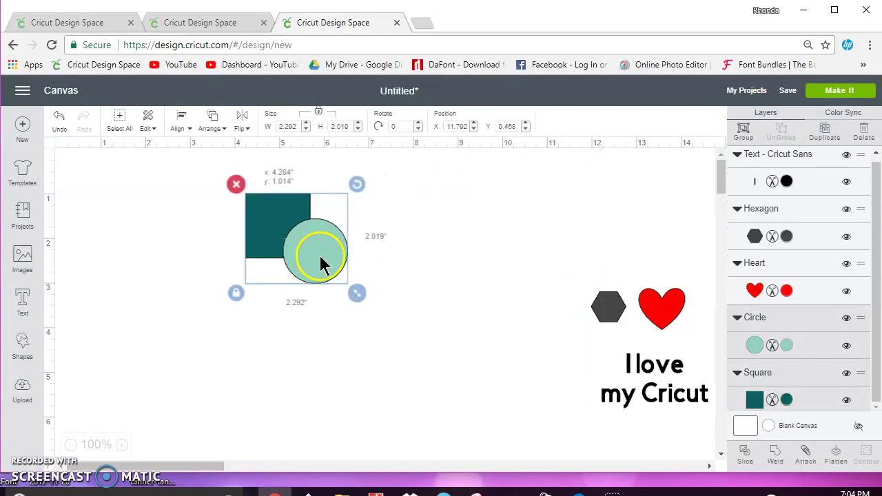
pyautogui.moveTo(356, 296); pyautogui.dragTo(496, 459)
pyautogui.moveTo(444, 366); pyautogui.dragTo(380, 337)
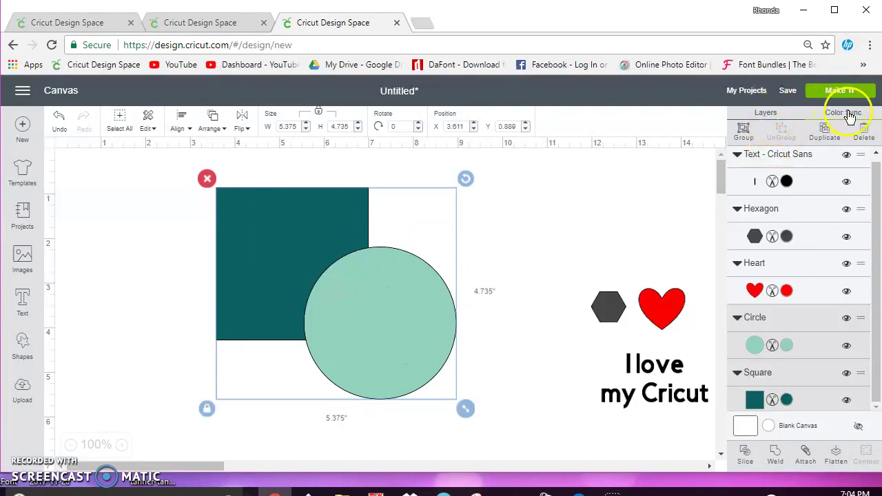
pyautogui.click(646, 187)
# Move the hexagon above the heart and use Color Sync to recolor it to the square's dark teal
pyautogui.click(848, 115)
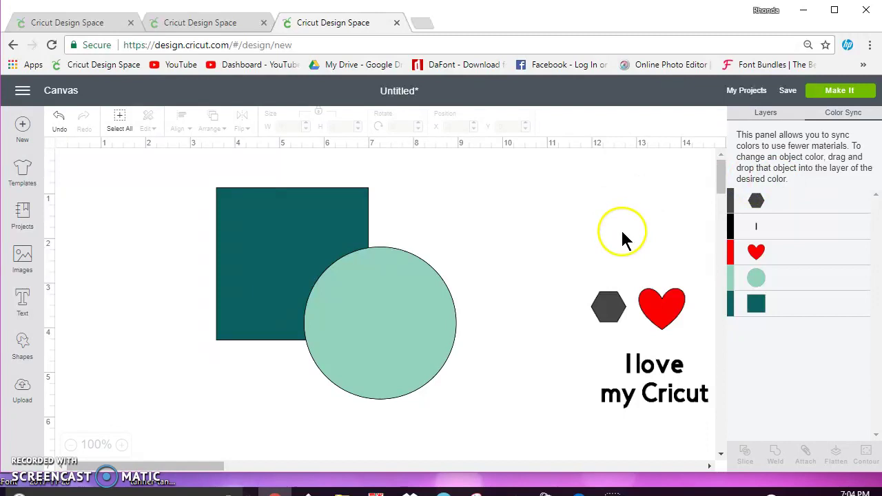
pyautogui.moveTo(608, 308); pyautogui.dragTo(641, 209)
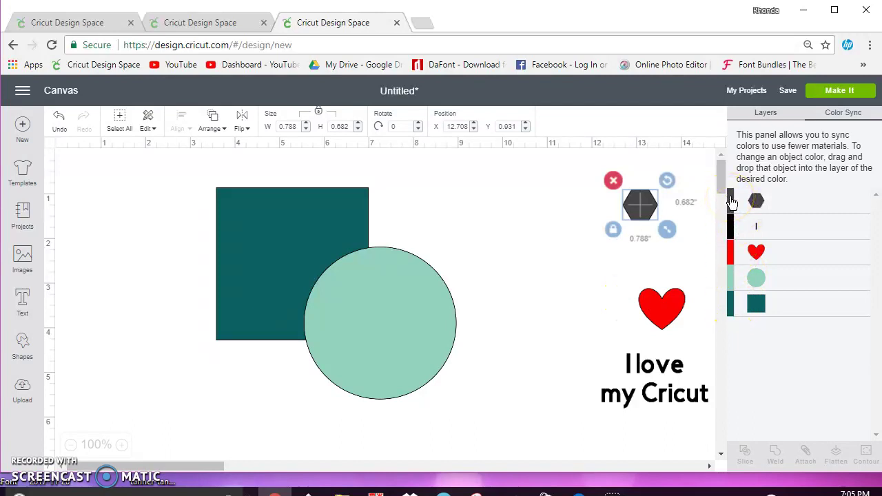
pyautogui.moveTo(732, 202); pyautogui.dragTo(732, 310)
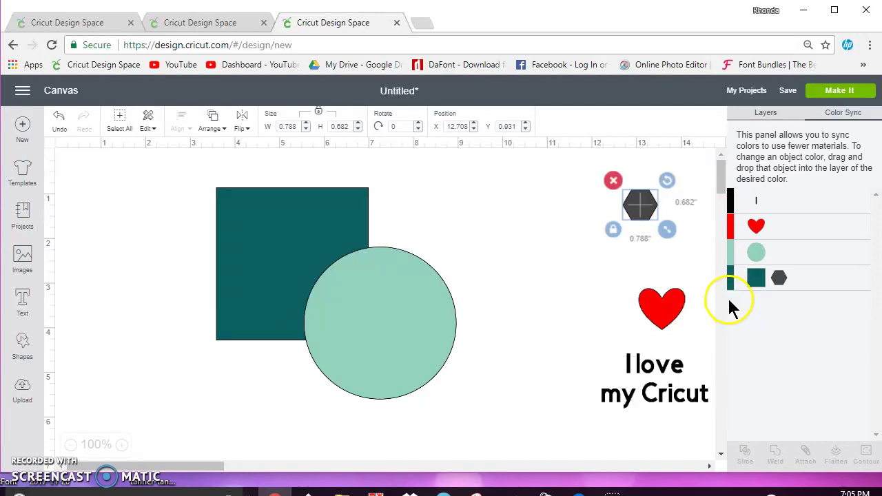
# Enlarge the hexagon to about 1.54 by 1.33 in and shift it slightly upward
pyautogui.moveTo(668, 229); pyautogui.dragTo(698, 279)
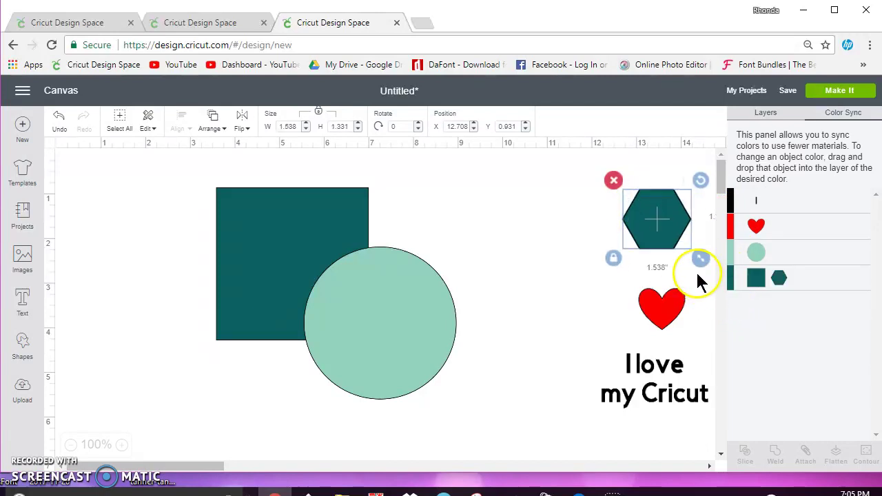
pyautogui.moveTo(673, 235); pyautogui.dragTo(673, 215)
pyautogui.click(575, 227)
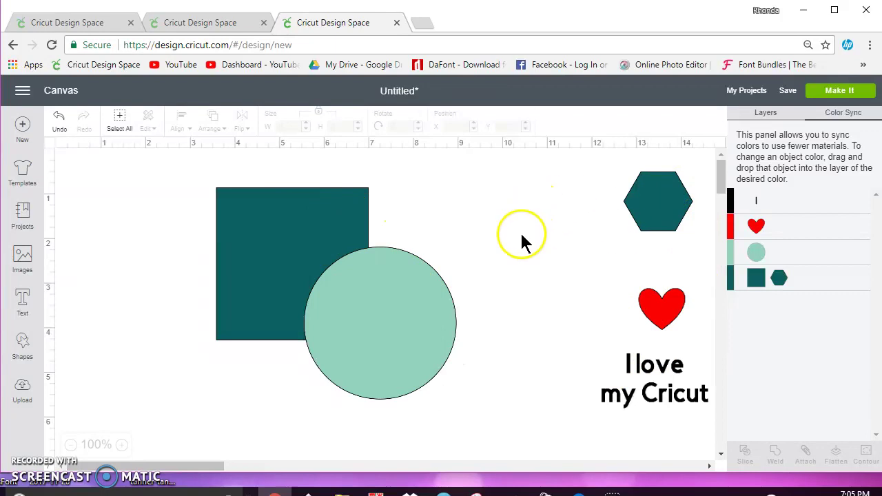
# Group the square and circle, and shrink the group to about 4.28 by 3.77 in near the canvas's upper-left corner
pyautogui.click(765, 113)
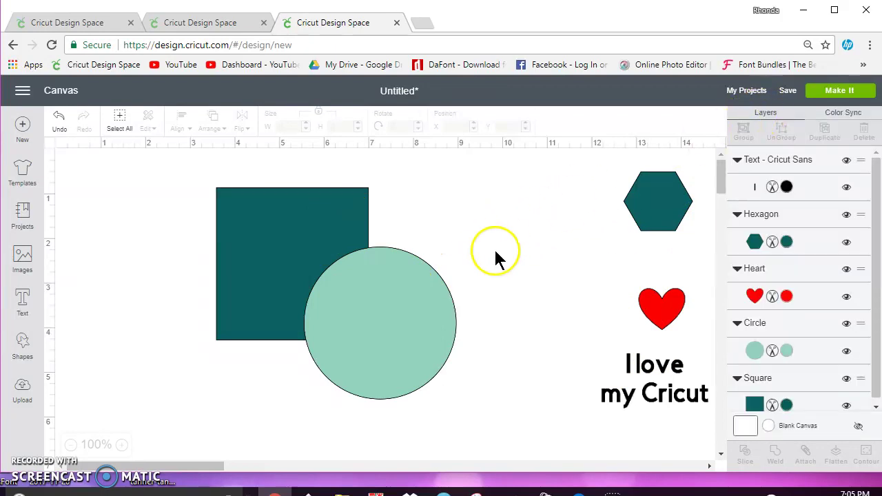
pyautogui.moveTo(169, 173); pyautogui.dragTo(489, 434)
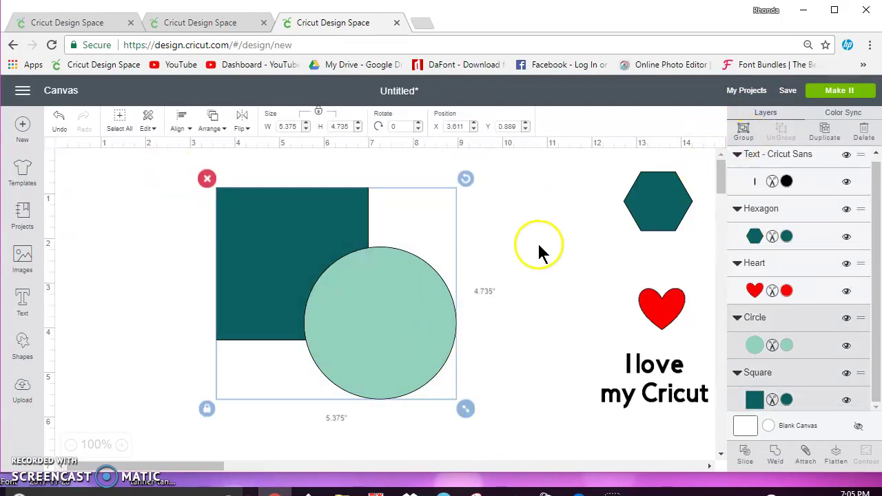
pyautogui.click(743, 133)
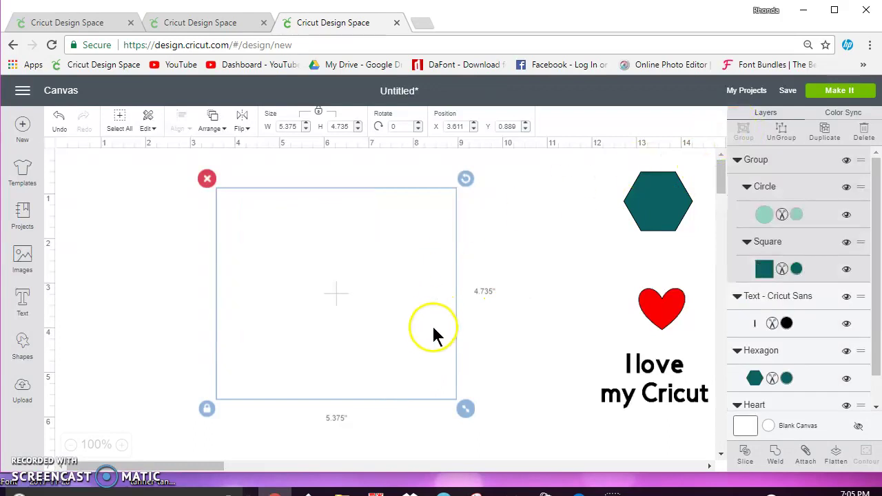
pyautogui.moveTo(466, 408); pyautogui.dragTo(418, 364)
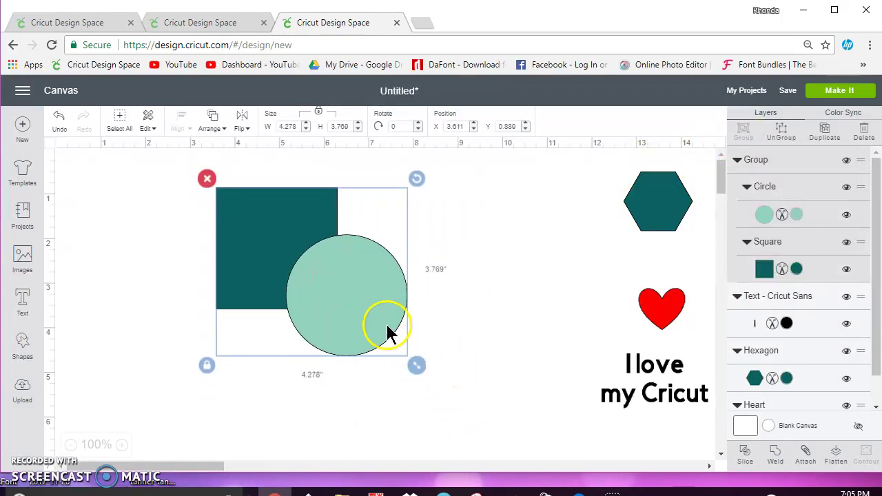
pyautogui.moveTo(387, 324); pyautogui.dragTo(291, 309)
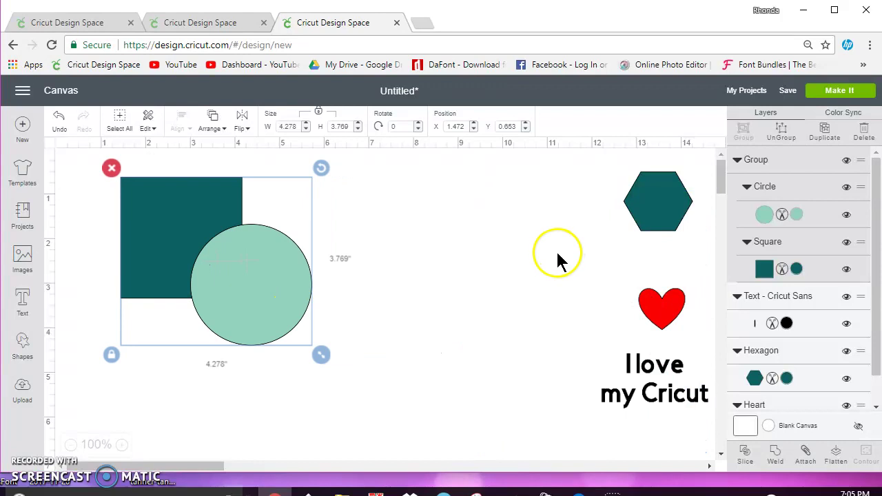
# Ungroup the square and circle and move the circle alone to about X 2.95, Y 1.93 in
pyautogui.click(782, 131)
pyautogui.moveTo(306, 288); pyautogui.dragTo(283, 292)
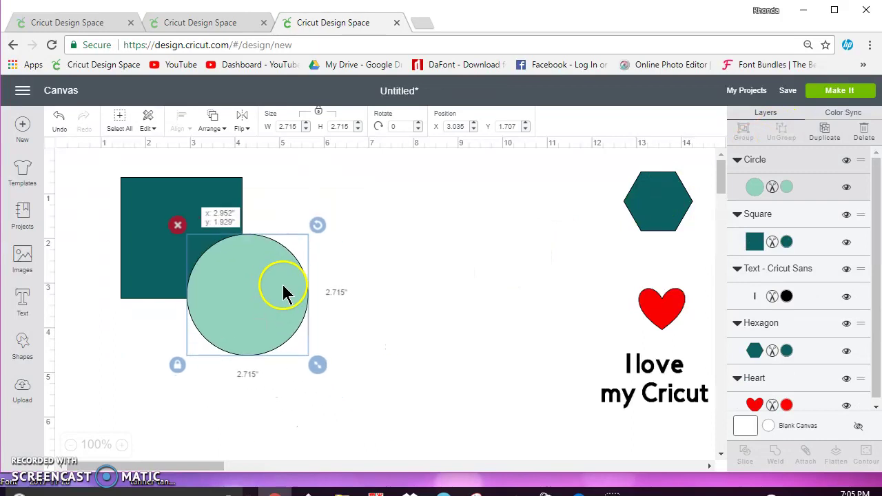
# Duplicate the square and circle together and place the copies beside the originals
pyautogui.moveTo(383, 397); pyautogui.dragTo(107, 162)
pyautogui.click(825, 131)
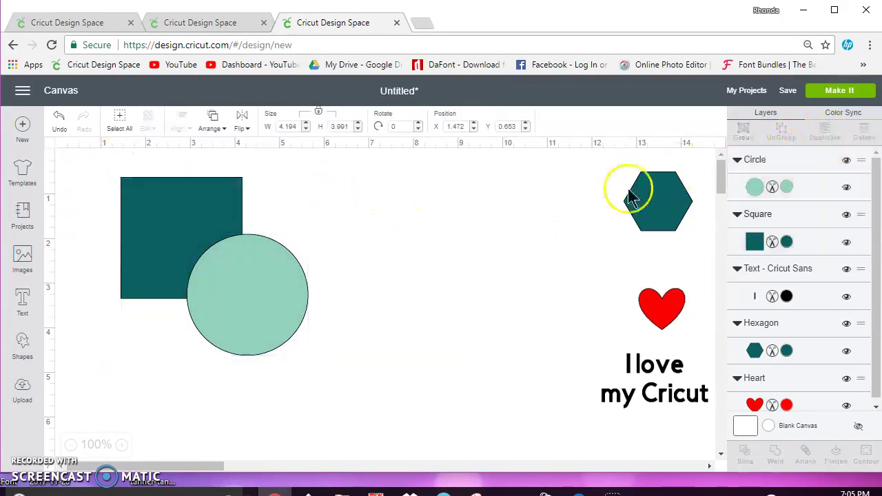
pyautogui.moveTo(306, 332); pyautogui.dragTo(531, 291)
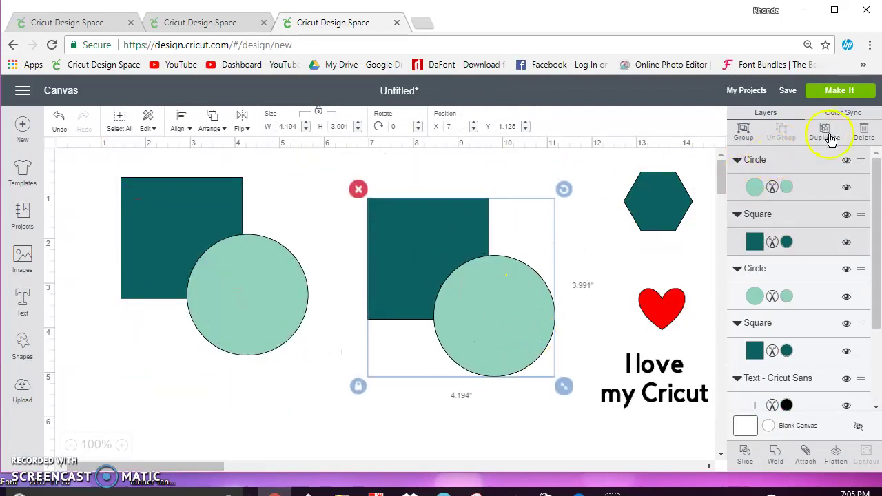
# Delete the duplicated square and circle, keeping the originals
pyautogui.click(359, 188)
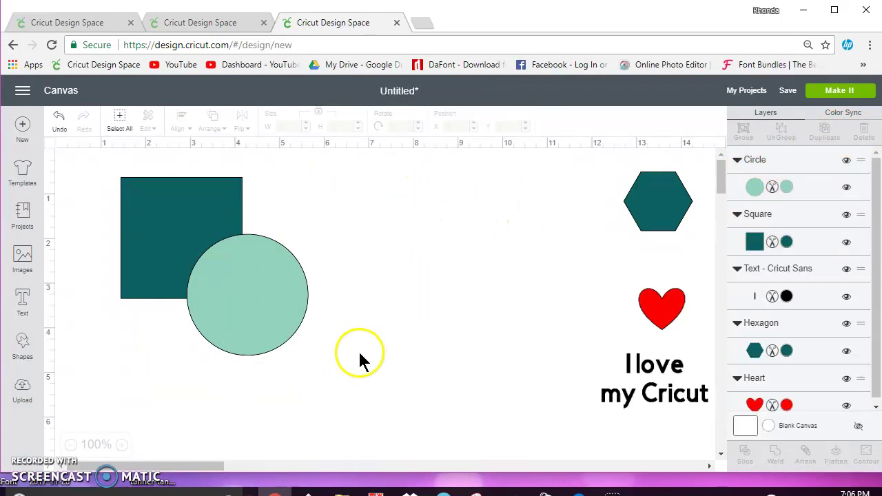
pyautogui.click(58, 121)
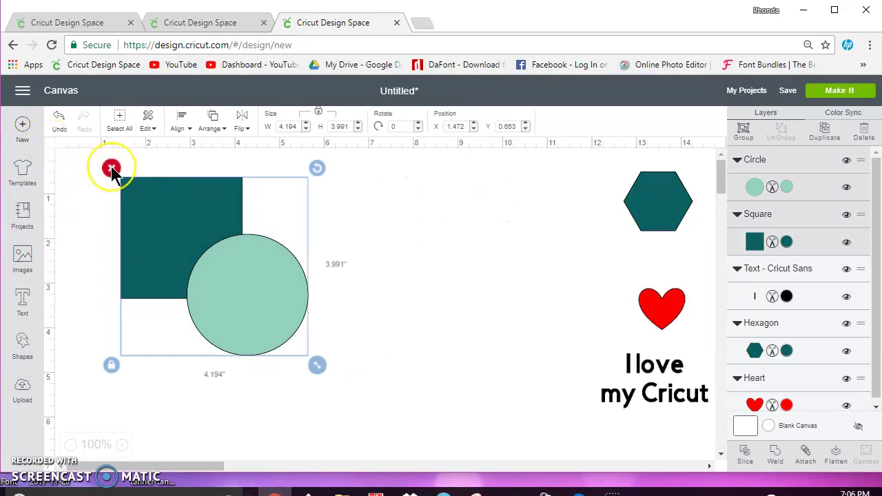
pyautogui.click(404, 218)
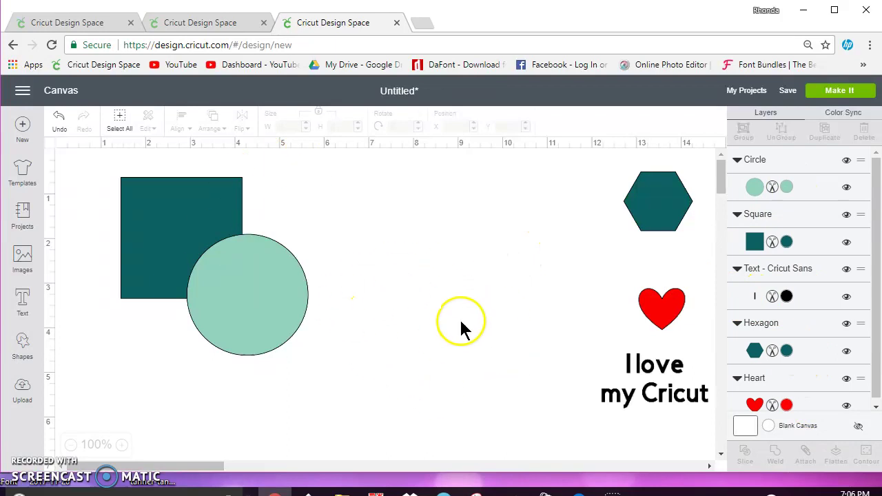
# Reposition the red heart to about X 13.51, Y 3.11 in, between the hexagon and the text
pyautogui.click(670, 320)
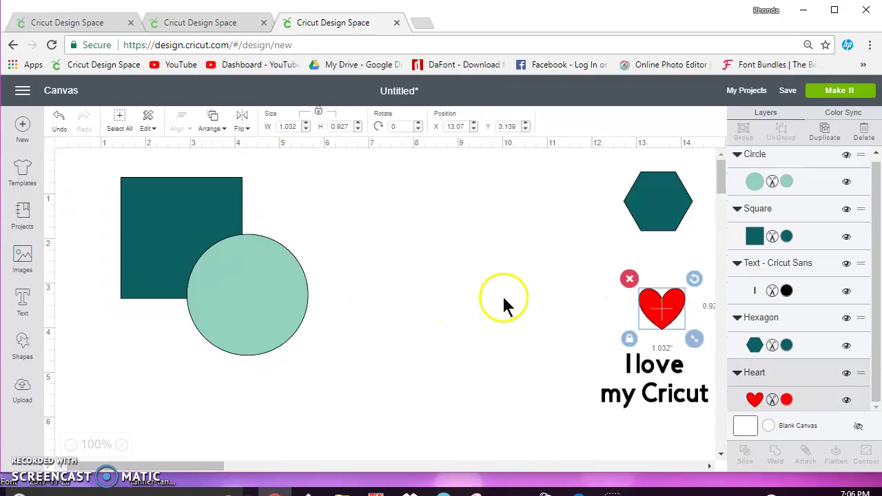
pyautogui.scroll(1, 788, 330)
pyautogui.scroll(-1, 782, 321)
pyautogui.scroll(1, 786, 327)
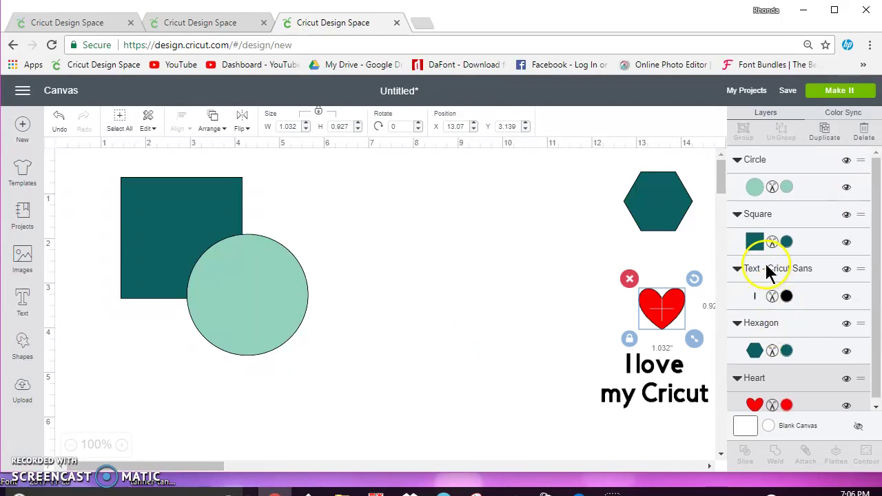
pyautogui.moveTo(658, 308); pyautogui.dragTo(603, 269)
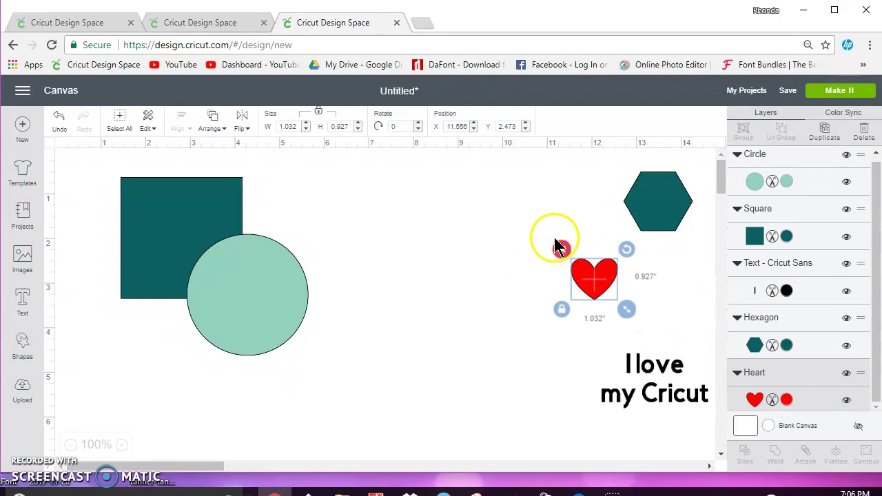
pyautogui.hotkey('ctrl', 'z')
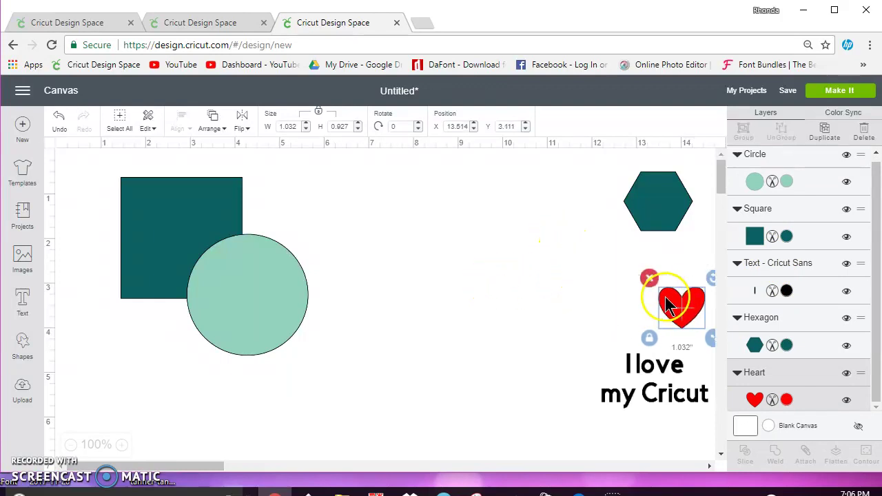
pyautogui.click(576, 276)
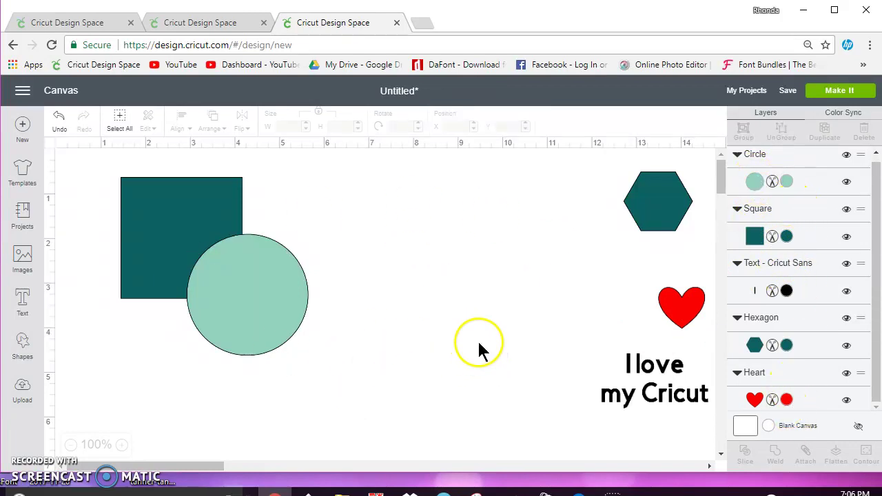
# Move the red heart closer to the hexagon and delete it
pyautogui.click(755, 399)
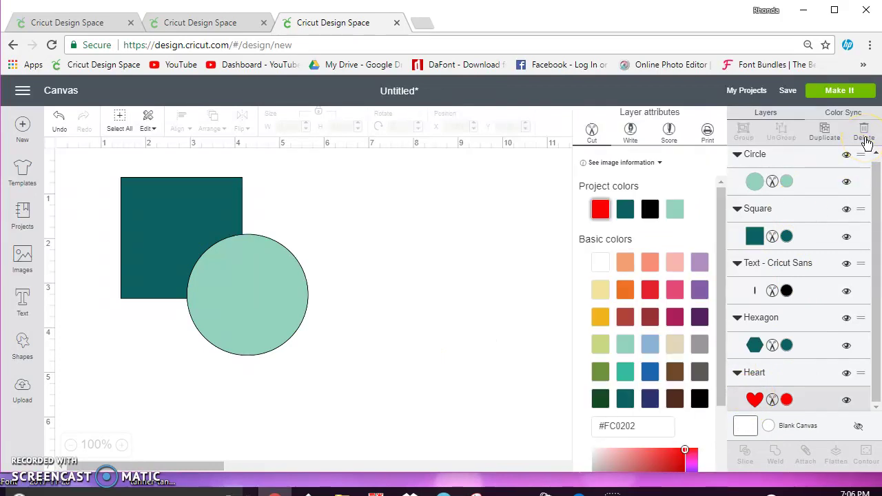
pyautogui.click(508, 227)
pyautogui.moveTo(670, 304); pyautogui.dragTo(656, 282)
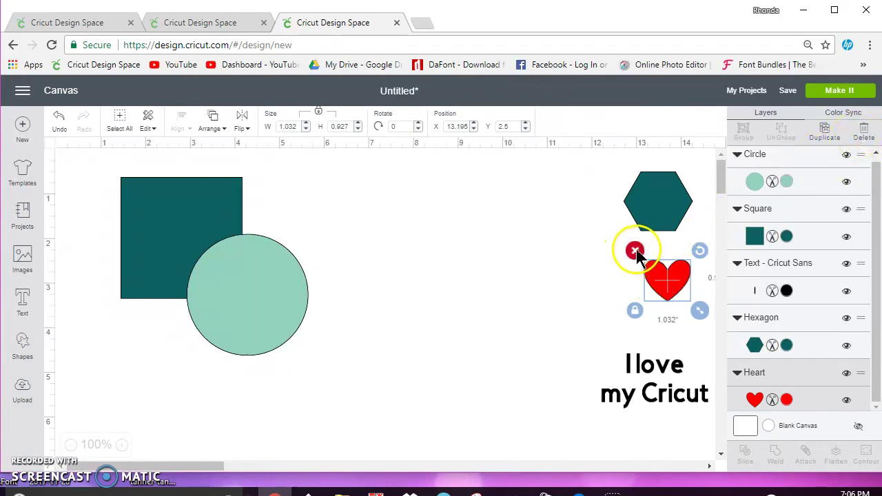
pyautogui.press('Delete')
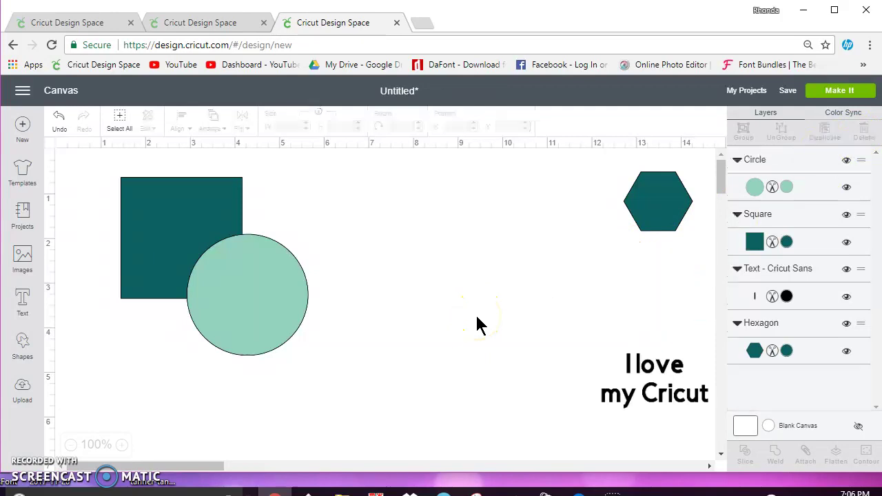
# Undo the deletion of the heart and move it to about X 12.54, Y 2.60 in, below the hexagon
pyautogui.click(503, 297)
pyautogui.click(60, 121)
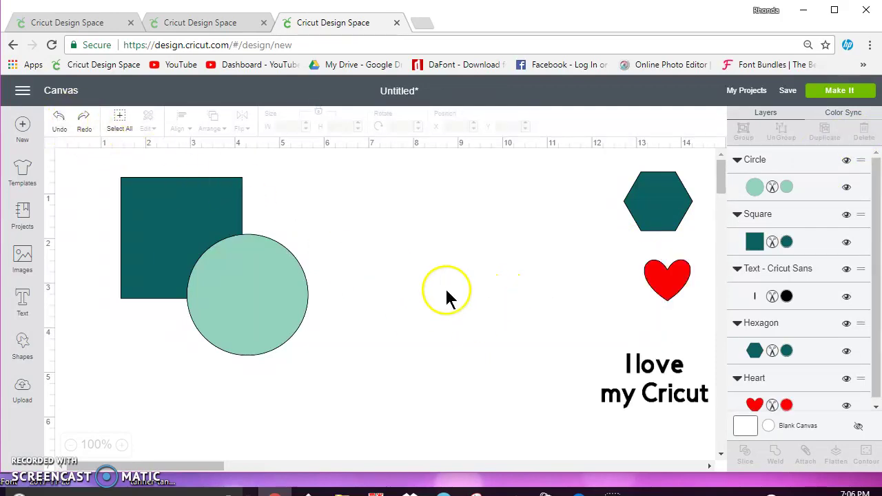
pyautogui.click(640, 283)
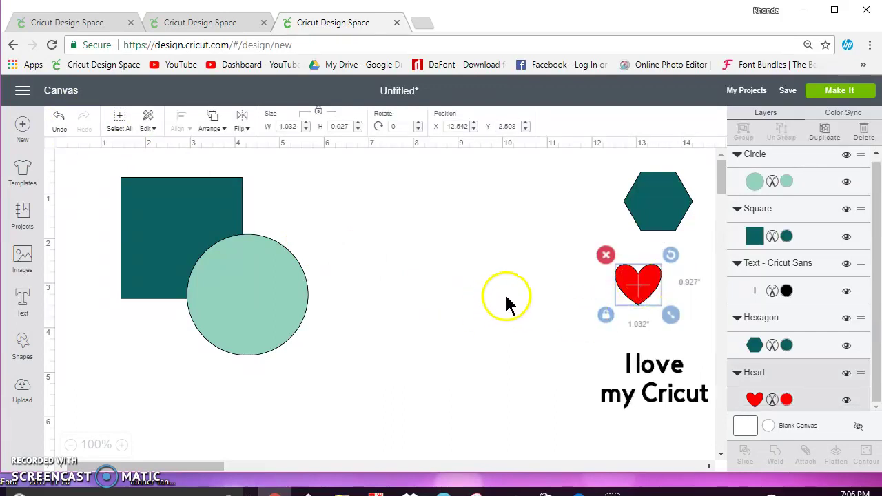
pyautogui.click(476, 301)
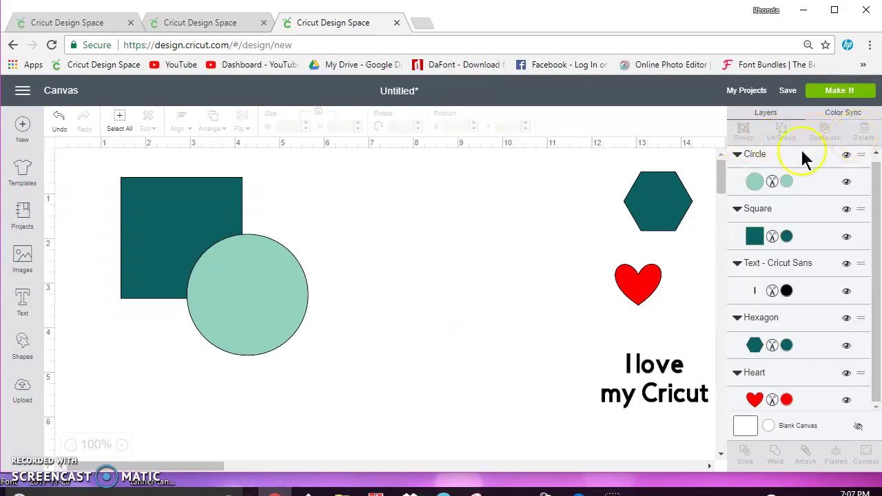
# Shrink the square and circle together to about 2.56 by 2.43 in and move them below the heart
pyautogui.moveTo(351, 356); pyautogui.dragTo(92, 179)
pyautogui.moveTo(316, 366); pyautogui.dragTo(244, 297)
pyautogui.moveTo(191, 244); pyautogui.dragTo(676, 339)
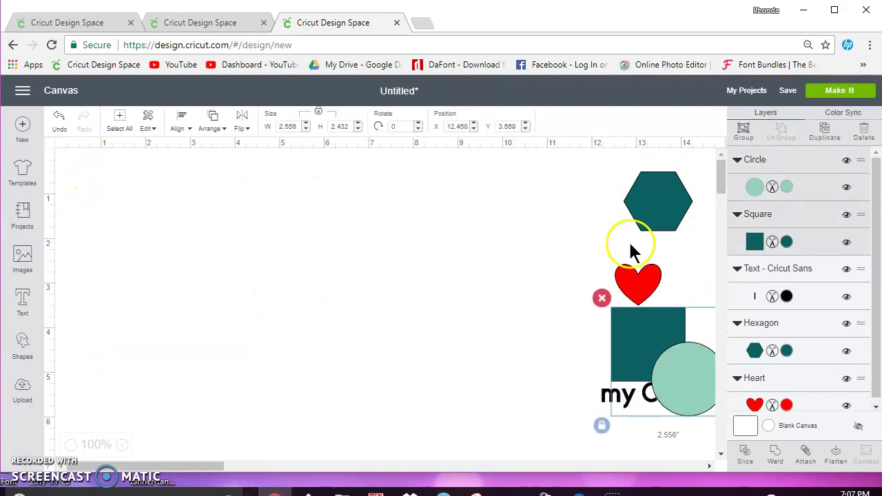
# Move the hexagon to about X 3.57, Y 1.08 in and enlarge it to about 4.27 by 3.70 in
pyautogui.moveTo(666, 214); pyautogui.dragTo(256, 239)
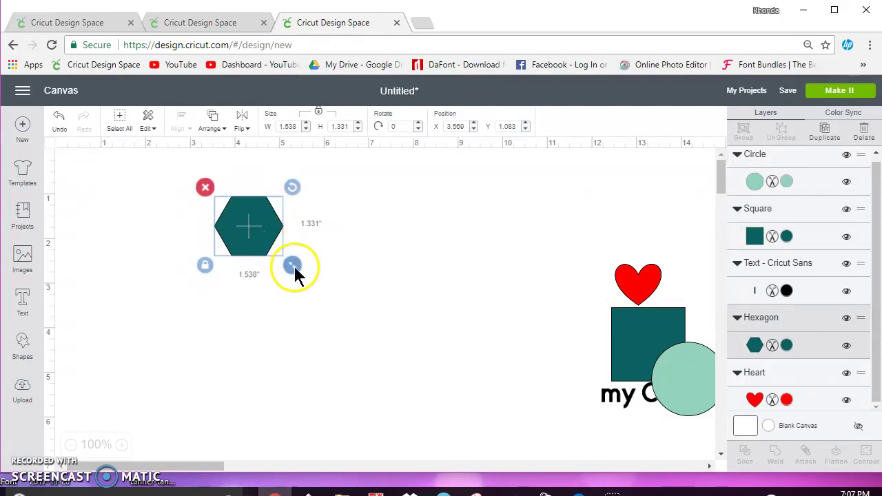
pyautogui.moveTo(297, 268); pyautogui.dragTo(415, 381)
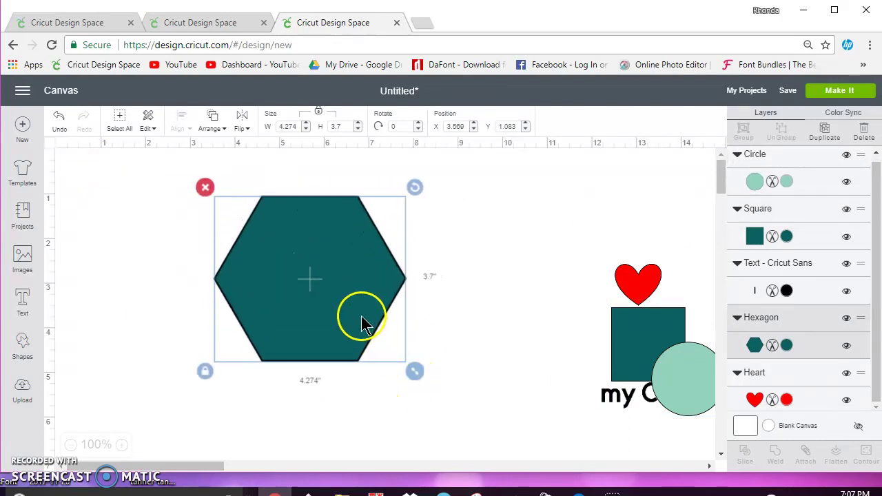
# Change the hexagon layer from Cut to Print
pyautogui.click(754, 344)
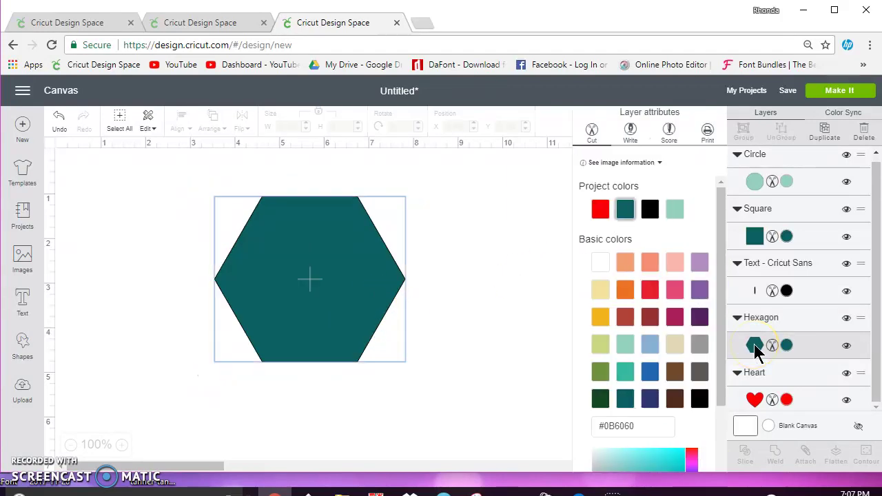
pyautogui.click(708, 134)
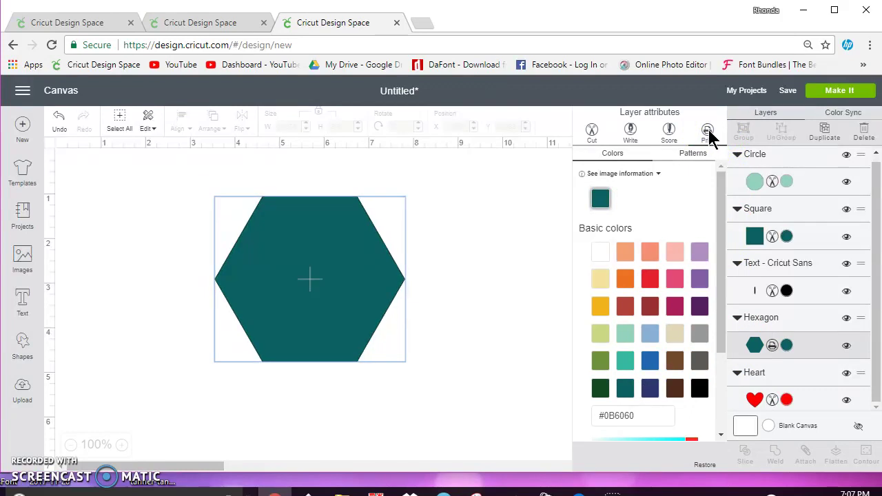
pyautogui.click(695, 154)
pyautogui.click(690, 155)
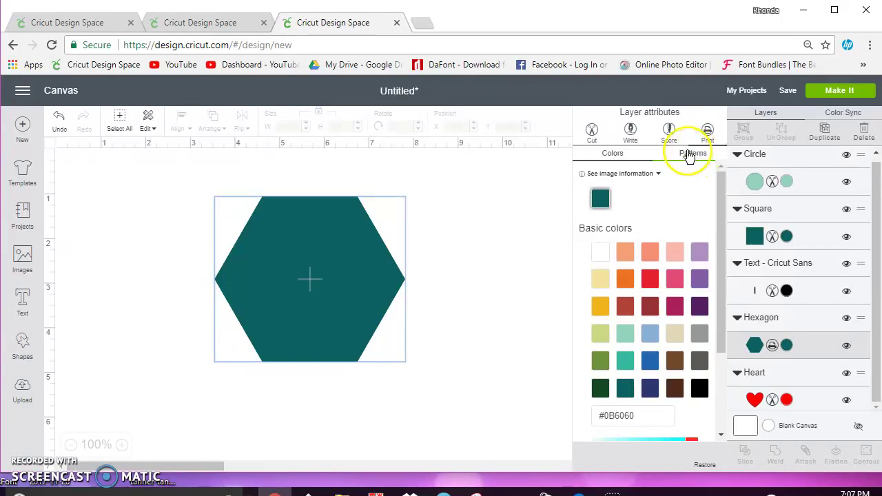
# Compare the circle's Cut layer attributes with the hexagon's Print attributes, including its Patterns option
pyautogui.click(755, 181)
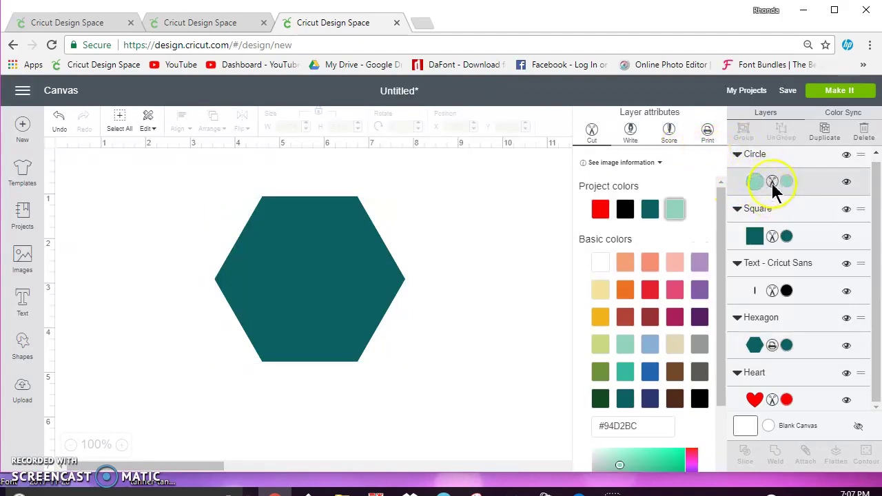
pyautogui.click(758, 349)
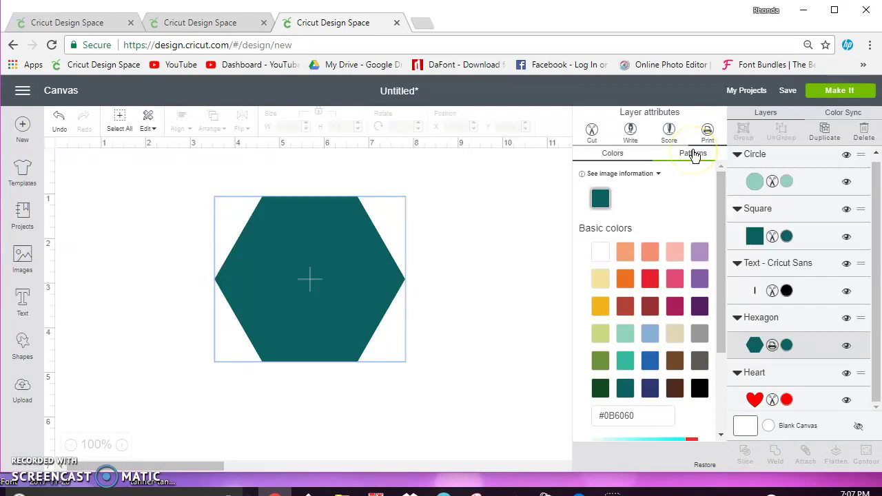
pyautogui.click(535, 220)
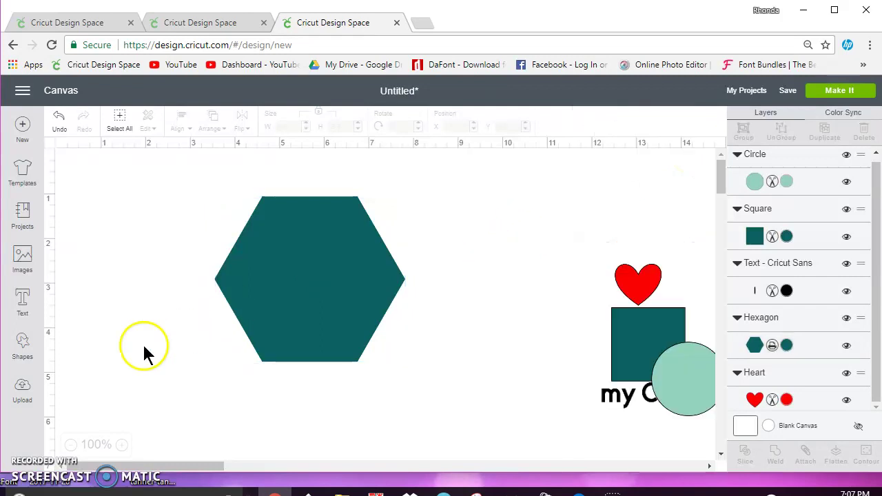
# Examine the pattern fill upload option and its file selection page, leaving without uploading anything
pyautogui.click(23, 391)
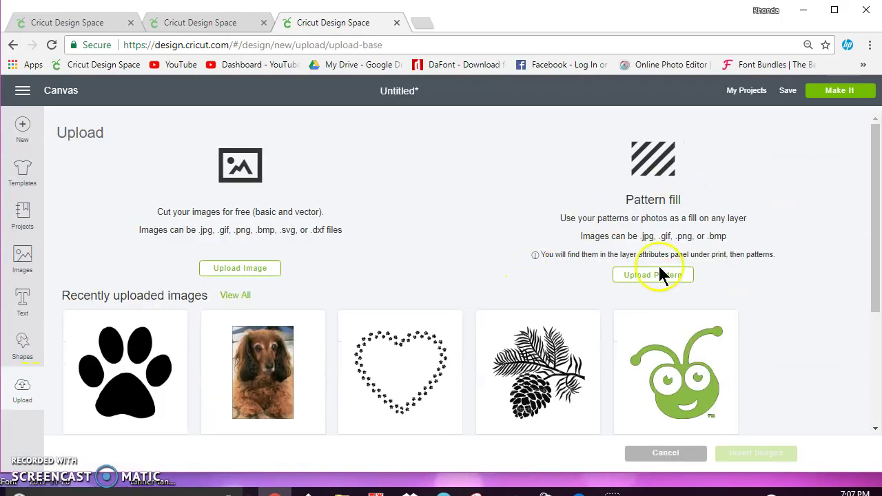
pyautogui.click(656, 275)
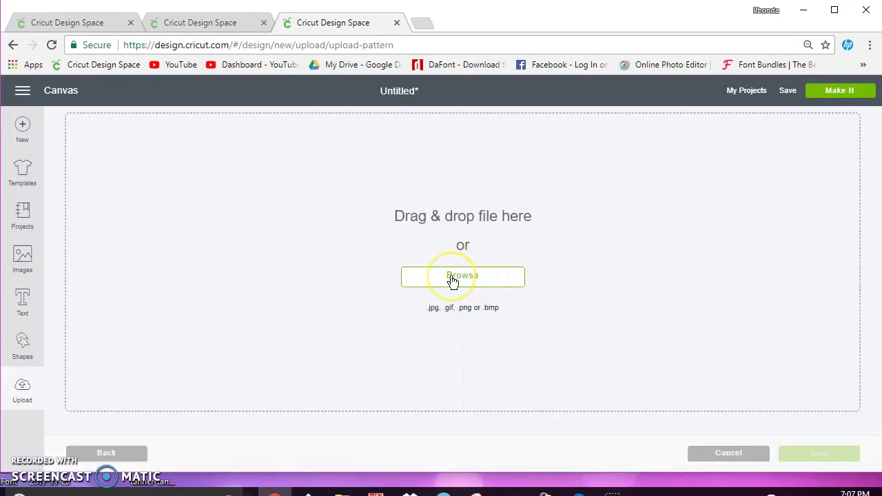
pyautogui.click(693, 450)
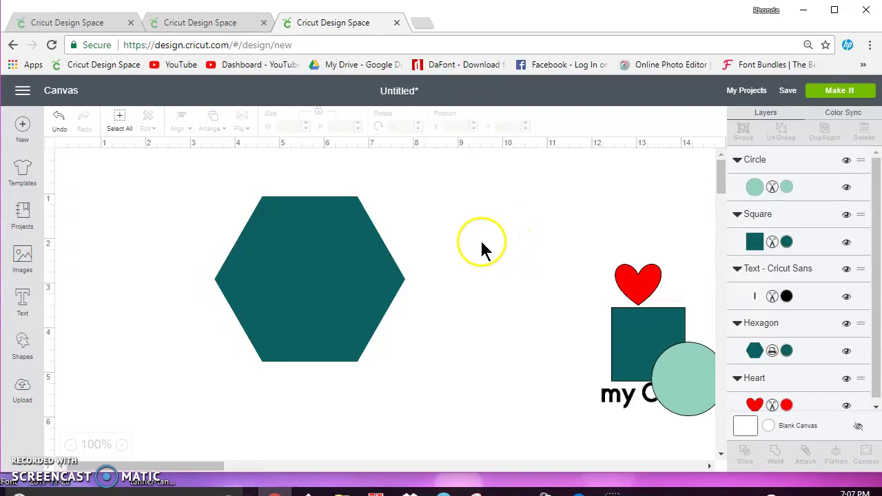
pyautogui.click(23, 394)
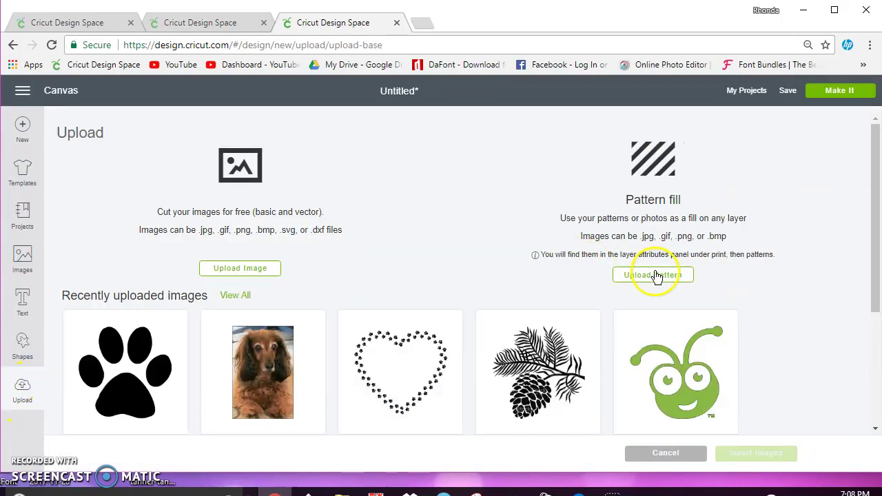
pyautogui.click(653, 275)
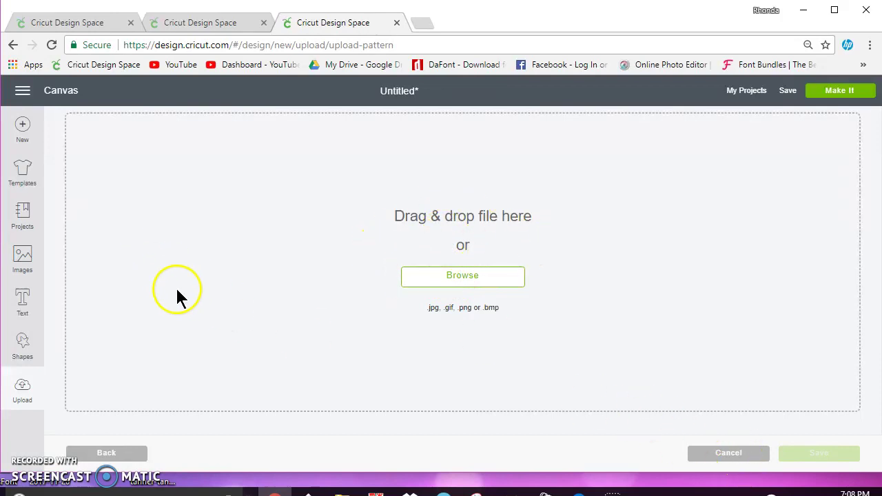
pyautogui.click(735, 455)
pyautogui.click(23, 388)
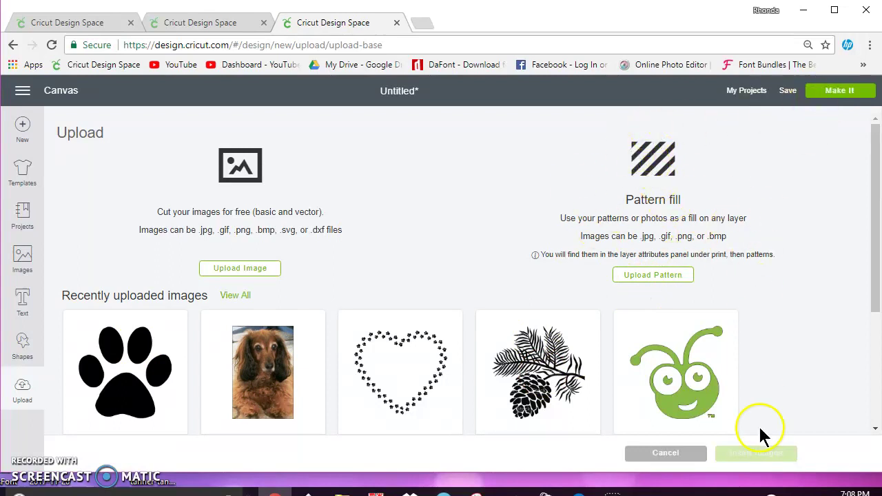
pyautogui.click(684, 455)
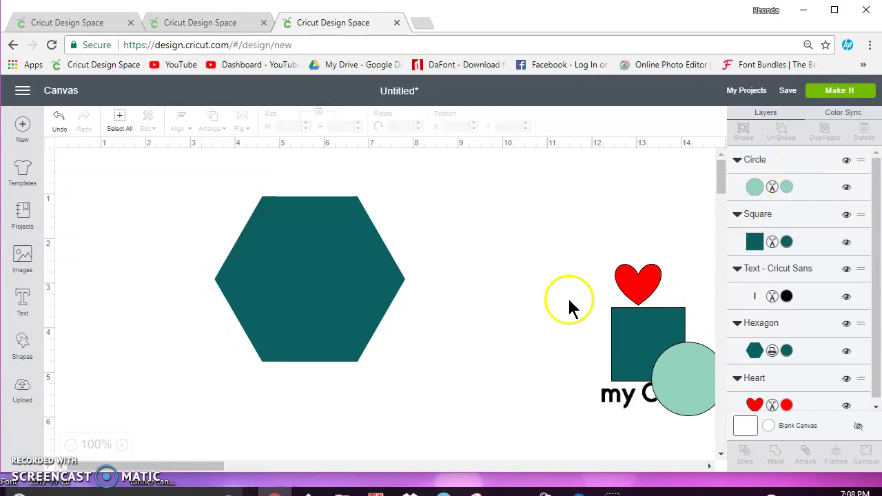
# Fill the hexagon's Print layer with the uploaded dog photo pattern
pyautogui.click(758, 350)
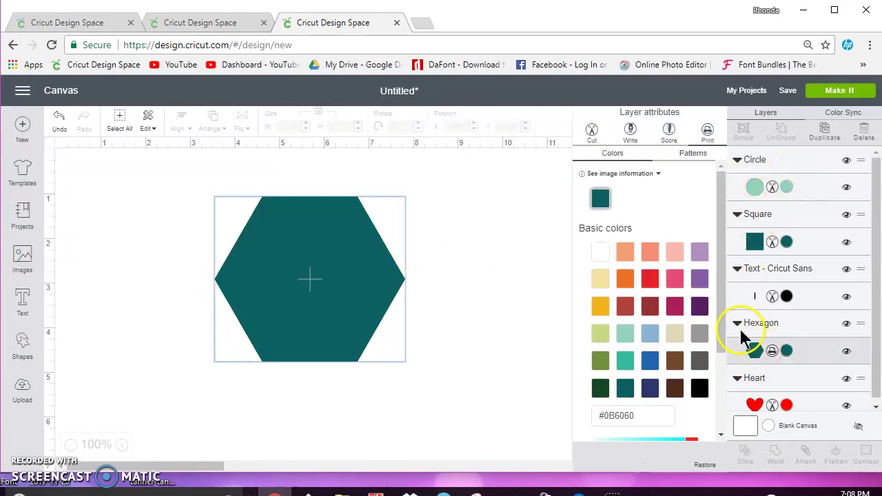
pyautogui.click(696, 154)
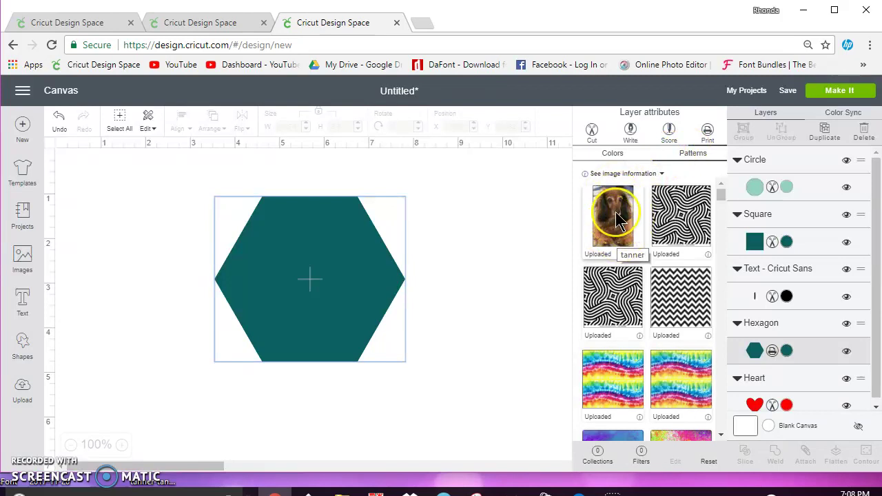
pyautogui.click(617, 219)
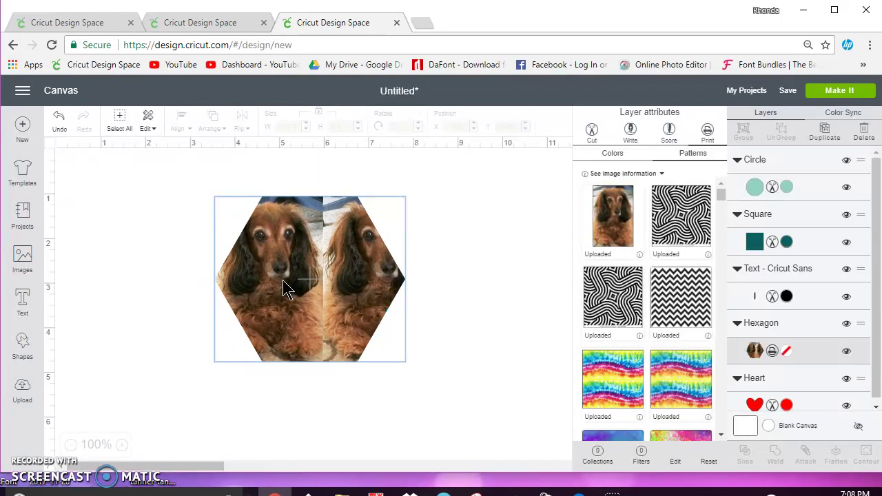
# Open the hexagon's pattern for editing and set its scale to 187 and horizontal offset to -9
pyautogui.click(676, 462)
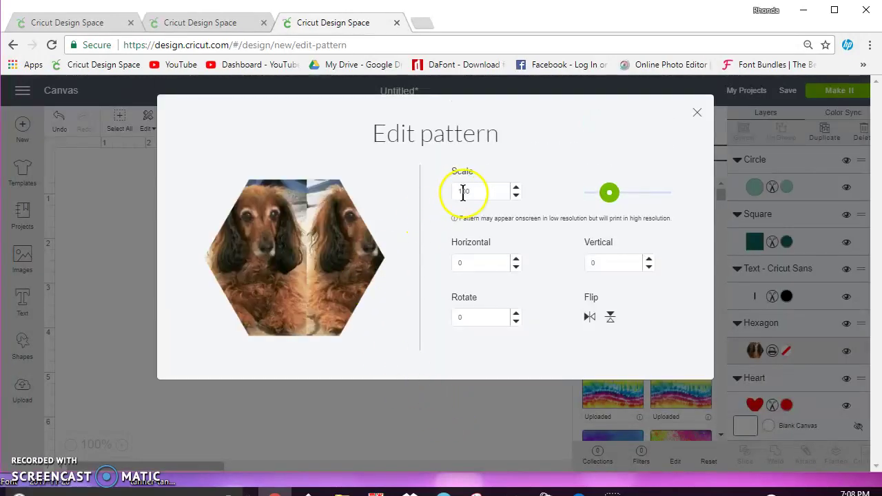
pyautogui.moveTo(609, 194)
pyautogui.mouseDown()
pyautogui.moveTo(632, 197)
pyautogui.moveTo(625, 195)
pyautogui.mouseUp()
pyautogui.click(517, 267)
pyautogui.click(516, 267)
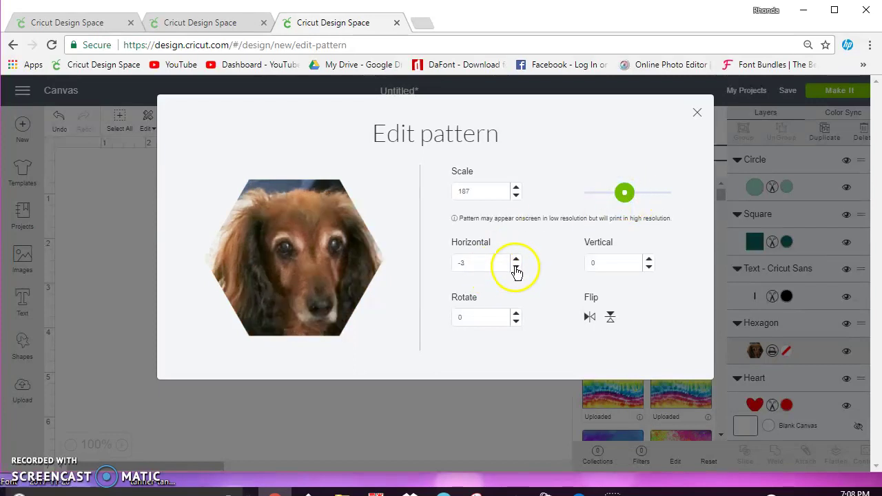
pyautogui.click(516, 267)
pyautogui.click(516, 267)
pyautogui.click(517, 267)
pyautogui.click(517, 267)
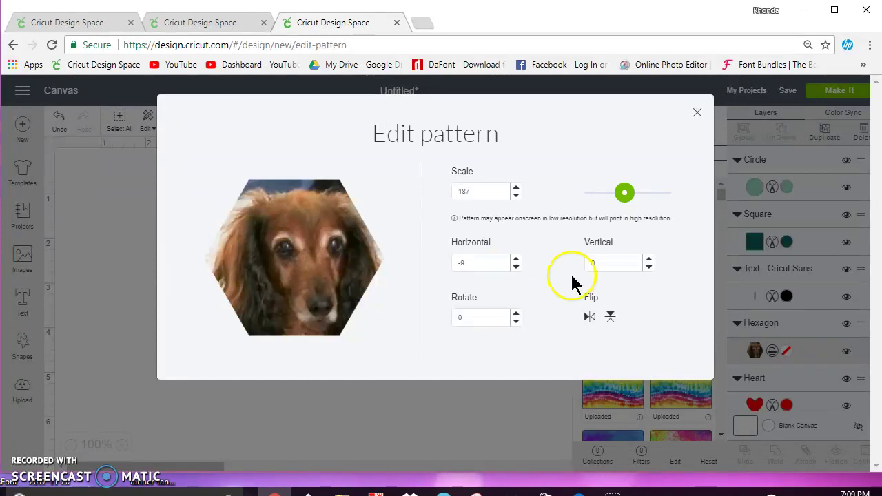
# Lower the pattern's vertical offset to -12 to shift the dog photo within the hexagon
pyautogui.click(648, 267)
pyautogui.click(649, 267)
pyautogui.click(648, 267)
pyautogui.click(648, 267)
pyautogui.click(648, 267)
pyautogui.click(648, 268)
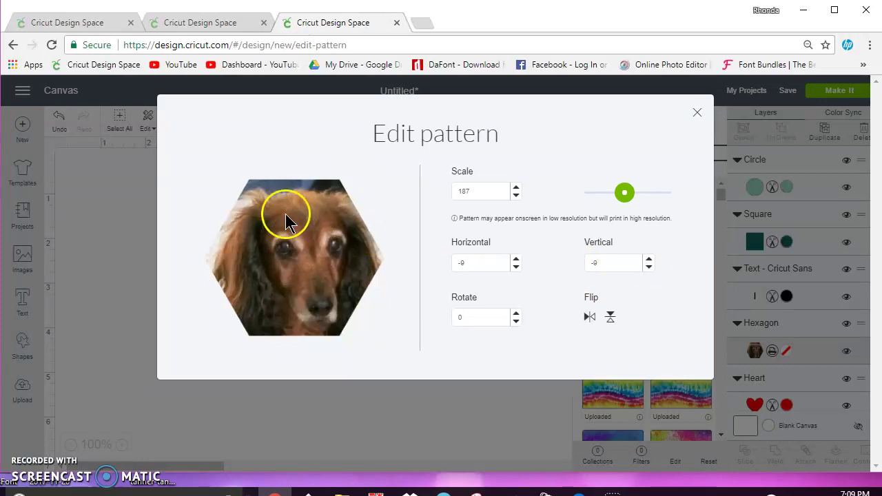
pyautogui.click(648, 267)
pyautogui.click(649, 267)
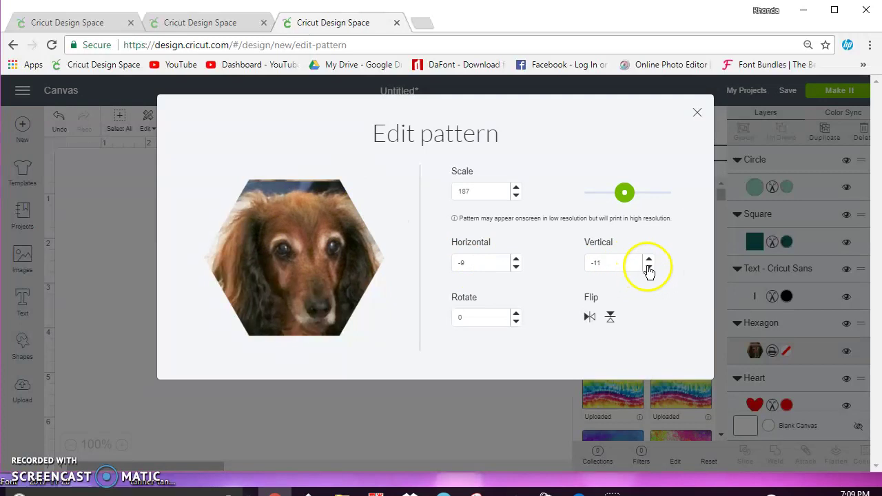
pyautogui.click(649, 267)
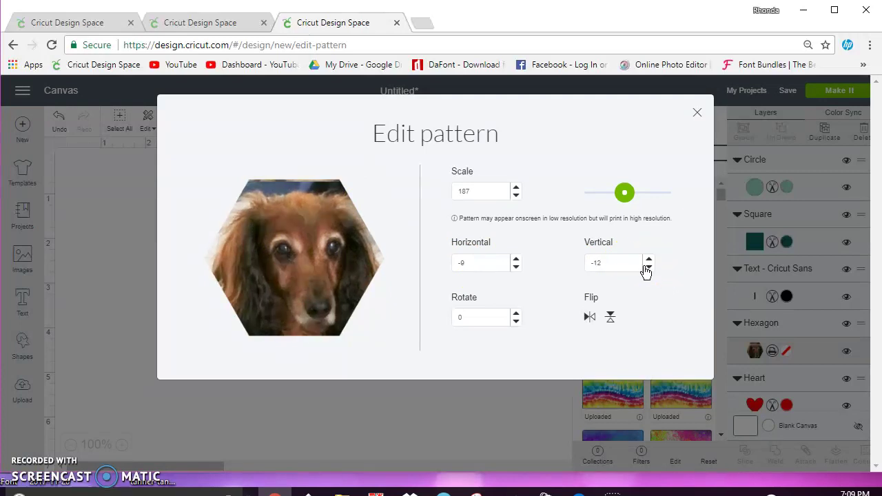
# Raise the pattern's horizontal offset to -4 and try to reposition the photo directly in the preview
pyautogui.click(516, 259)
pyautogui.click(515, 259)
pyautogui.moveTo(315, 195); pyautogui.dragTo(297, 183)
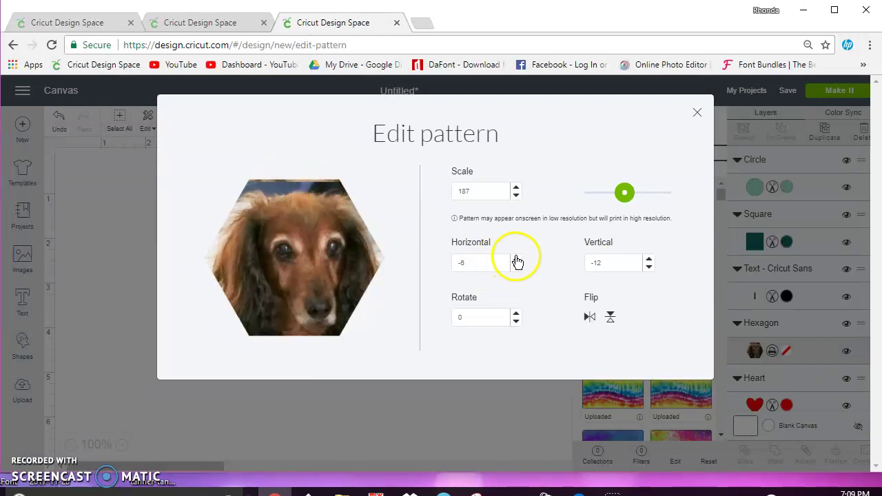
pyautogui.click(516, 258)
pyautogui.click(516, 258)
pyautogui.click(516, 258)
pyautogui.click(516, 258)
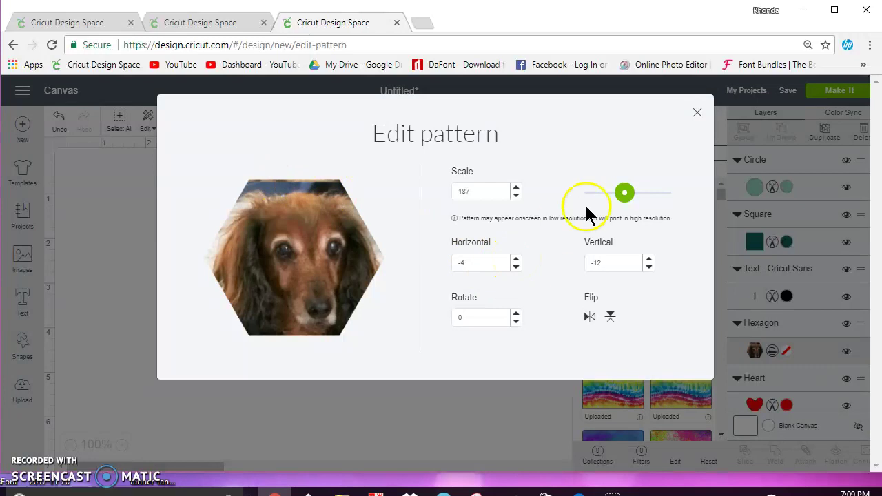
# Try pattern scales of 216 and 140, and settle on scale 155 with a vertical offset of -7
pyautogui.moveTo(624, 195)
pyautogui.mouseDown()
pyautogui.moveTo(647, 197)
pyautogui.moveTo(629, 193)
pyautogui.mouseUp()
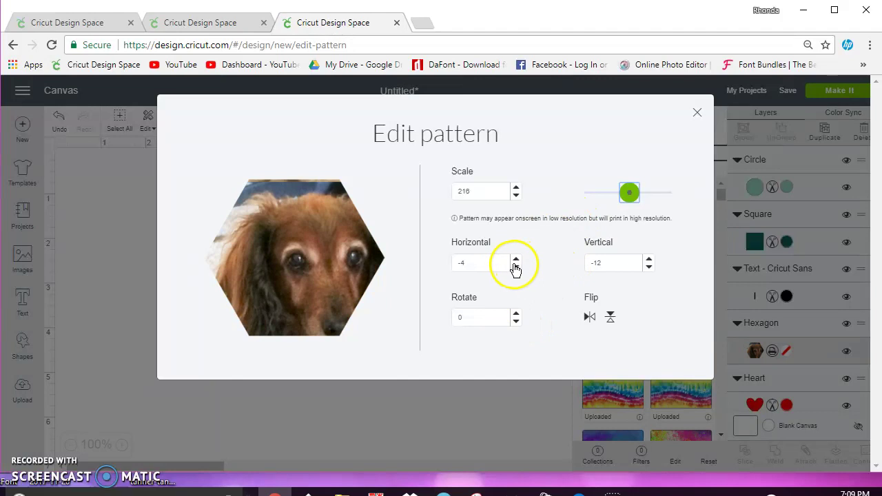
pyautogui.moveTo(626, 198); pyautogui.dragTo(616, 193)
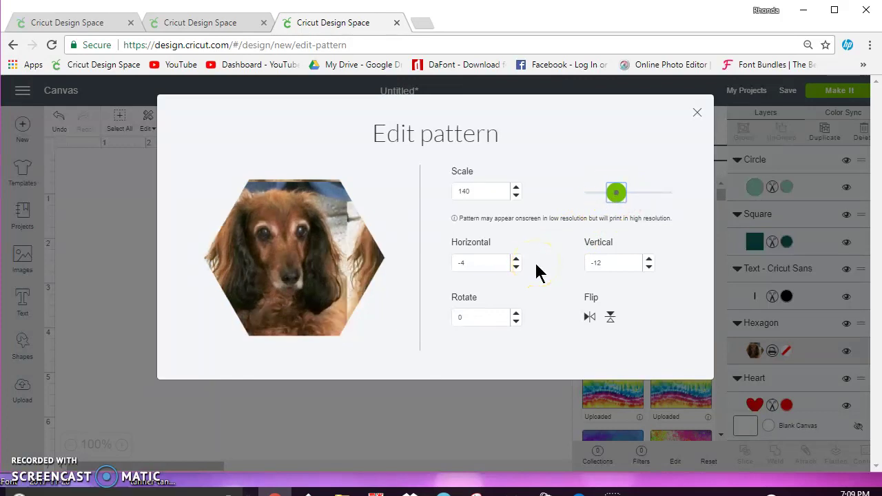
pyautogui.click(650, 259)
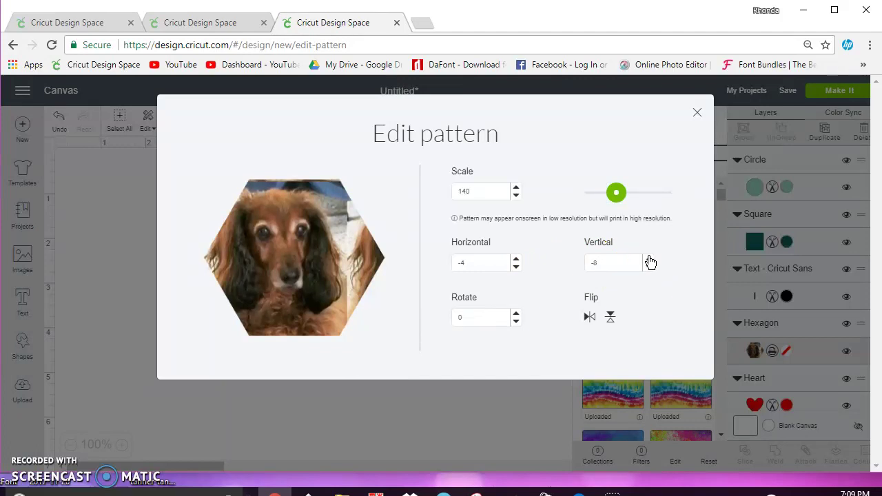
pyautogui.moveTo(617, 192); pyautogui.dragTo(622, 200)
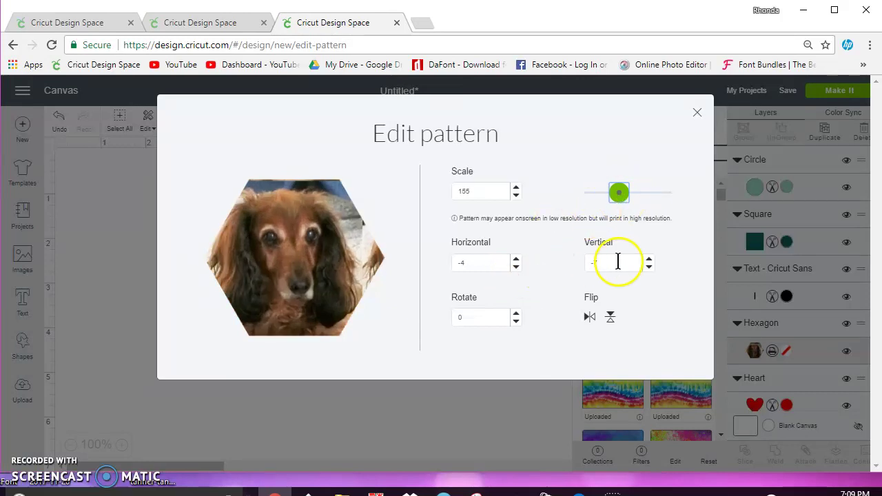
# Try horizontal offsets of 0 and 20 for the dog photo pattern
pyautogui.click(516, 266)
pyautogui.moveTo(475, 262); pyautogui.dragTo(436, 270)
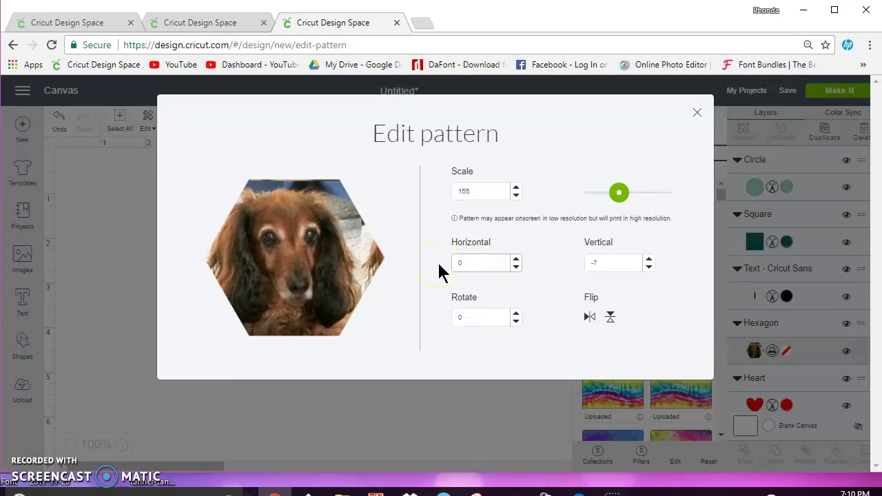
pyautogui.click(493, 261)
pyautogui.moveTo(494, 261); pyautogui.dragTo(440, 269)
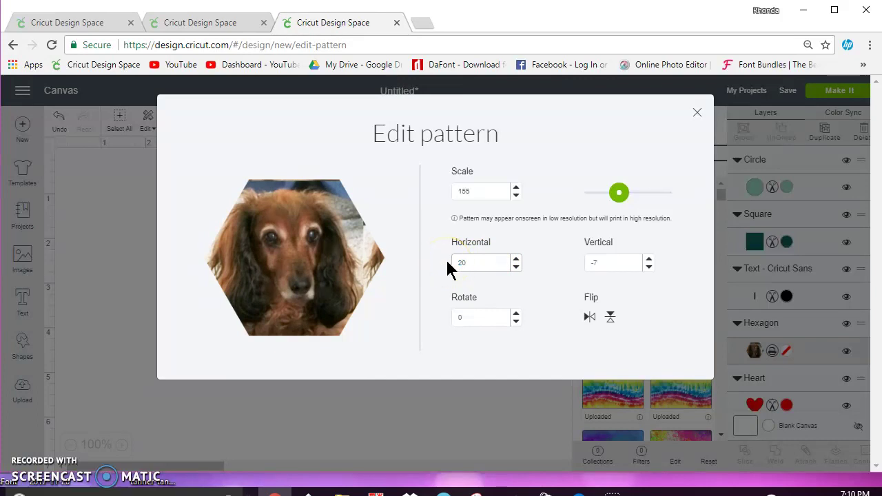
pyautogui.press('Return')
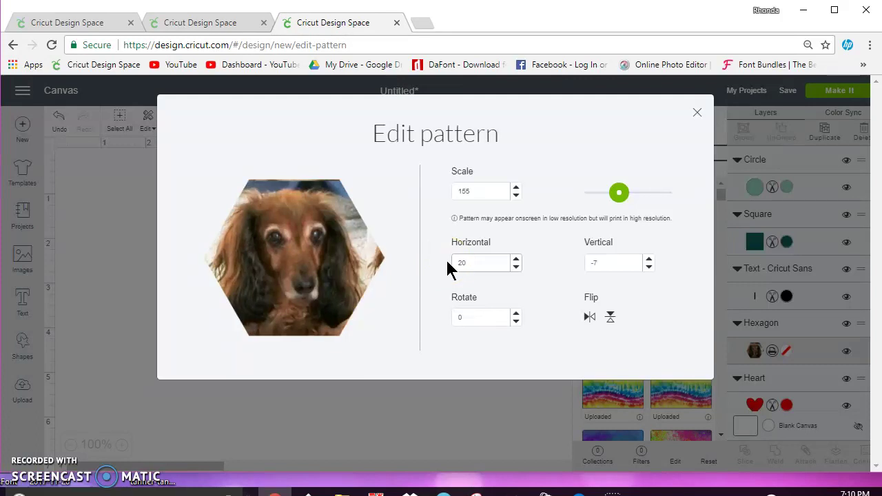
# Try a horizontal offset of 40 for the dog photo pattern and settle on 60
pyautogui.moveTo(497, 262); pyautogui.dragTo(439, 268)
pyautogui.write('40')
pyautogui.click(449, 262)
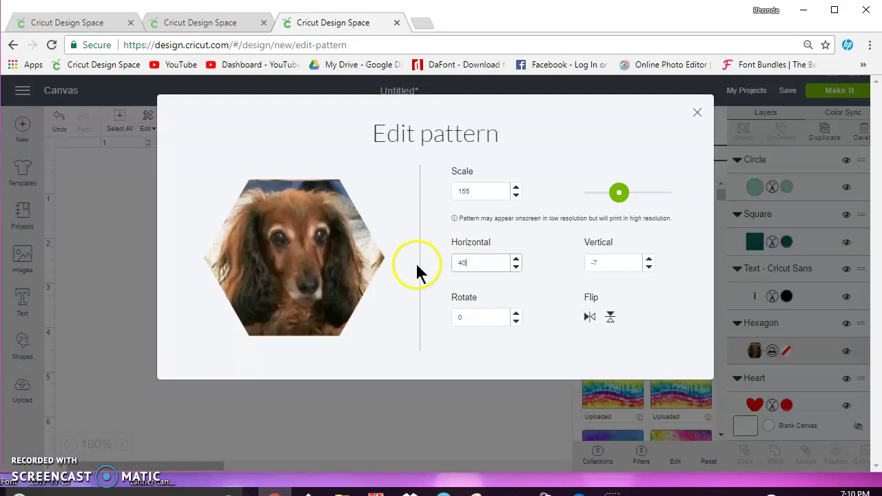
pyautogui.moveTo(489, 262); pyautogui.dragTo(430, 263)
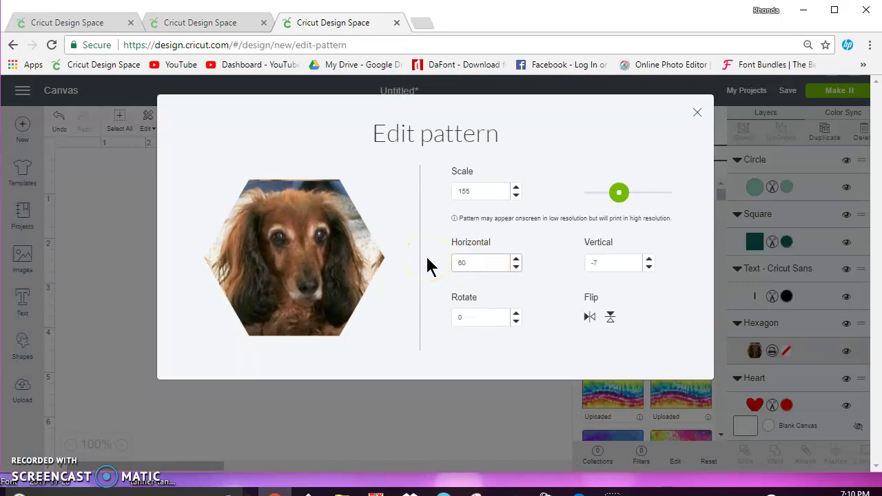
# Set the pattern's scale to 173 and its vertical offset to 0, and close the pattern editor
pyautogui.moveTo(616, 196); pyautogui.dragTo(624, 198)
pyautogui.click(623, 197)
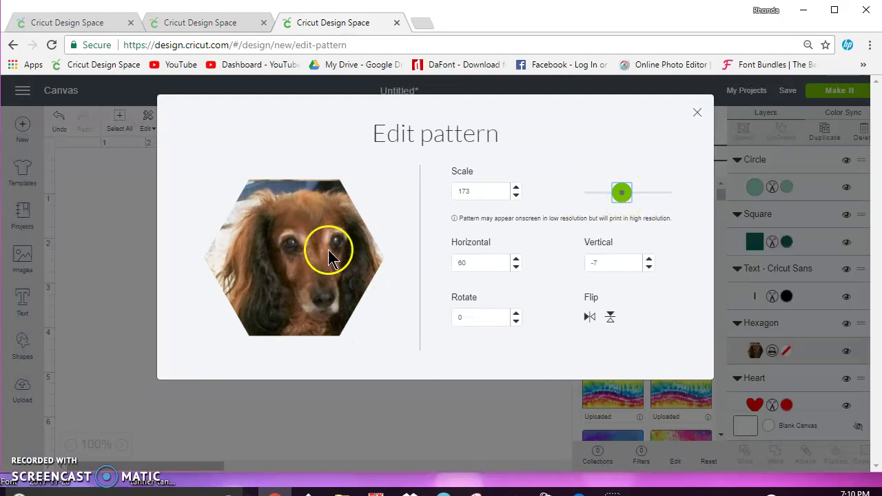
pyautogui.moveTo(605, 262); pyautogui.dragTo(579, 265)
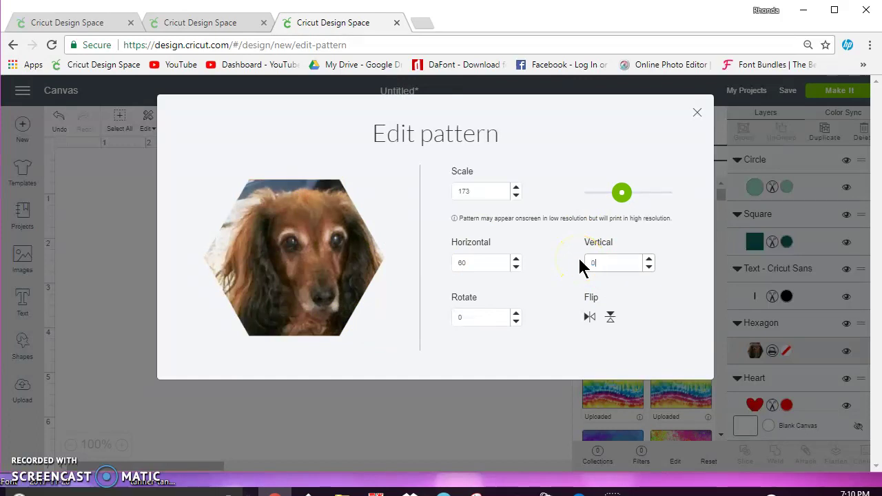
pyautogui.click(696, 112)
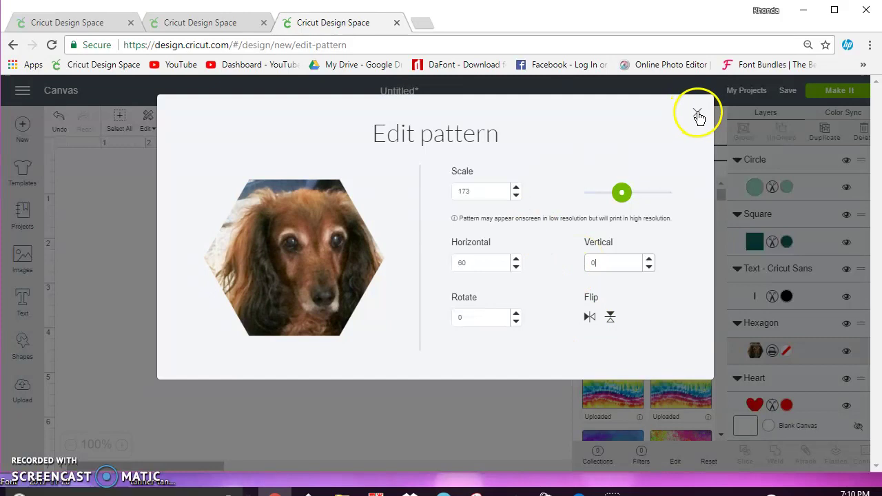
pyautogui.click(698, 114)
# Preview the photo-filled hexagon on its Print Cut mat and return to the canvas without continuing
pyautogui.moveTo(389, 284); pyautogui.dragTo(352, 304)
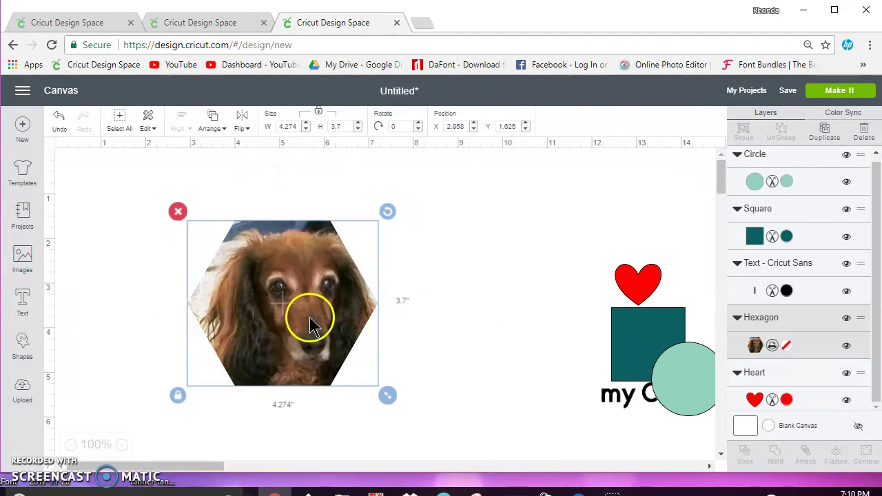
pyautogui.click(824, 92)
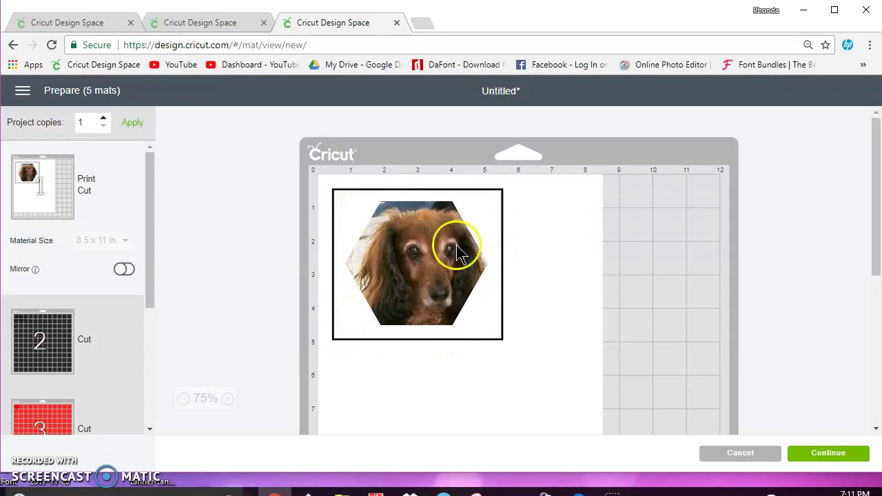
pyautogui.click(780, 456)
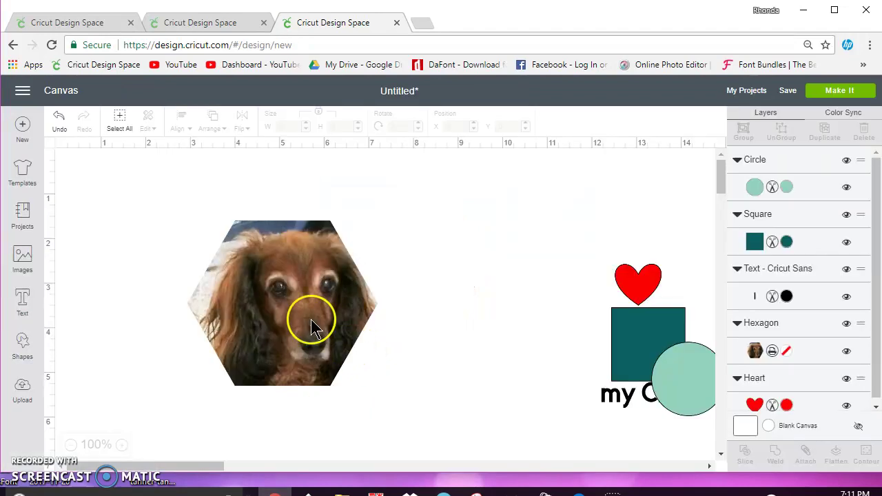
# Bring up the hexagon's print patterns and examine the themes and named collections available for narrowing them down
pyautogui.click(274, 294)
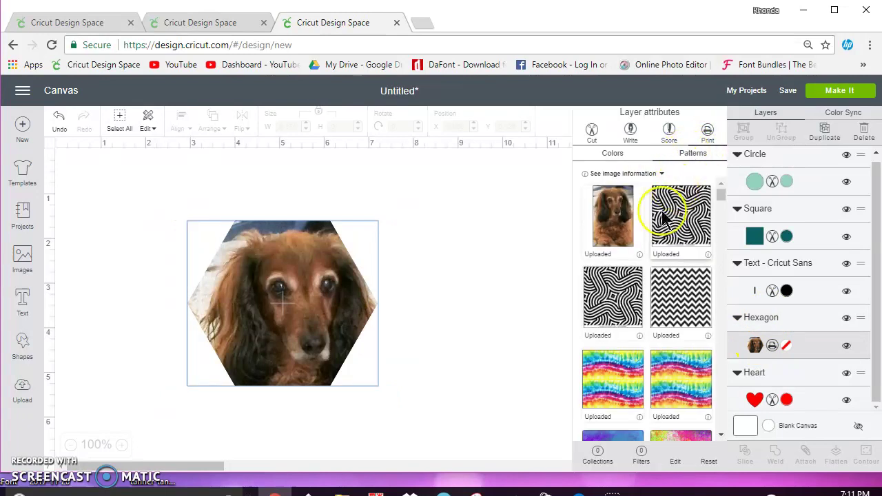
pyautogui.click(599, 453)
pyautogui.click(653, 348)
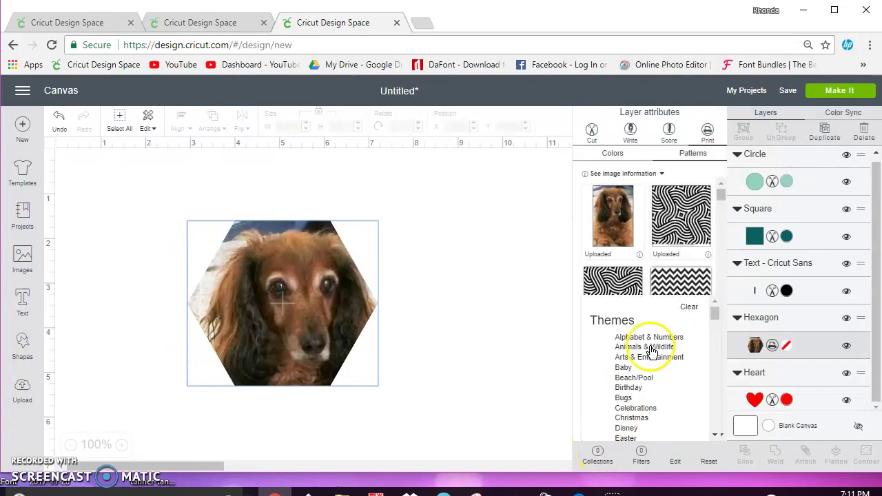
pyautogui.scroll(-10, 652, 351)
pyautogui.scroll(-10, 652, 374)
pyautogui.scroll(12, 652, 375)
pyautogui.scroll(12, 651, 374)
pyautogui.scroll(-6, 652, 375)
pyautogui.scroll(-6, 650, 374)
pyautogui.scroll(6, 650, 374)
pyautogui.scroll(-6, 651, 375)
pyautogui.scroll(5, 651, 374)
pyautogui.scroll(-15, 660, 387)
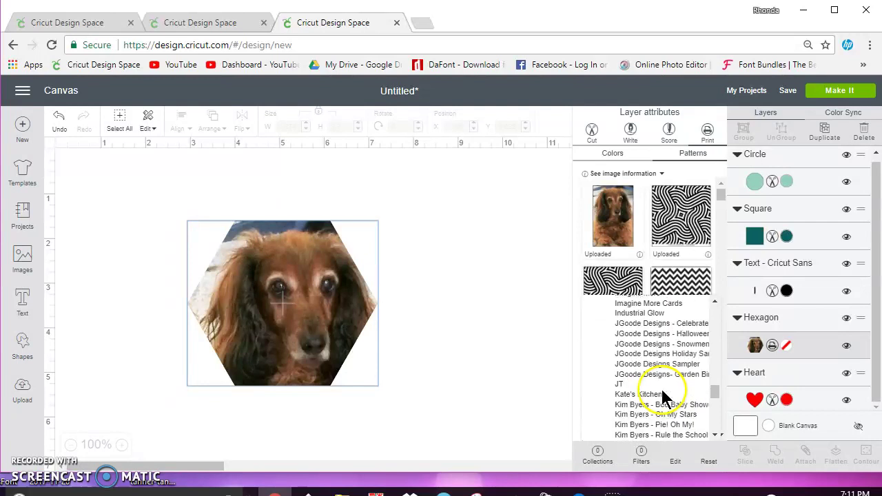
pyautogui.scroll(10, 658, 397)
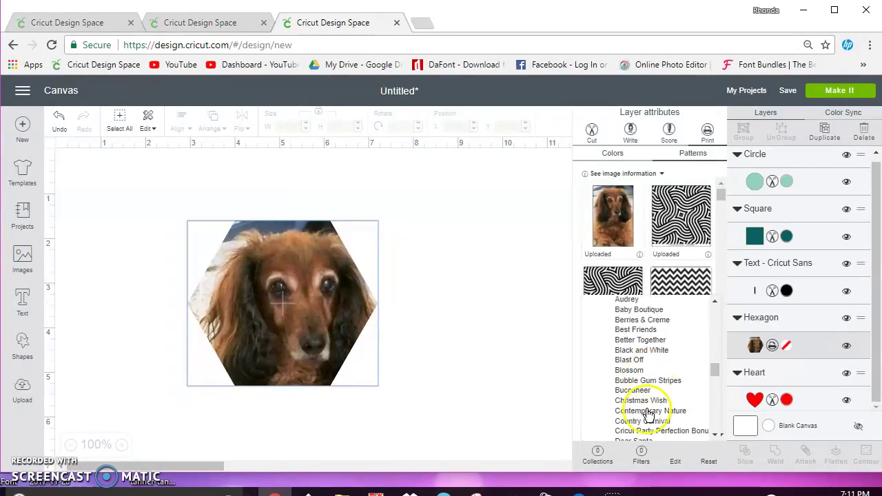
# Try the Uploaded ownership filter on the patterns, look through the color filters, and remove the Uploaded filter
pyautogui.click(640, 451)
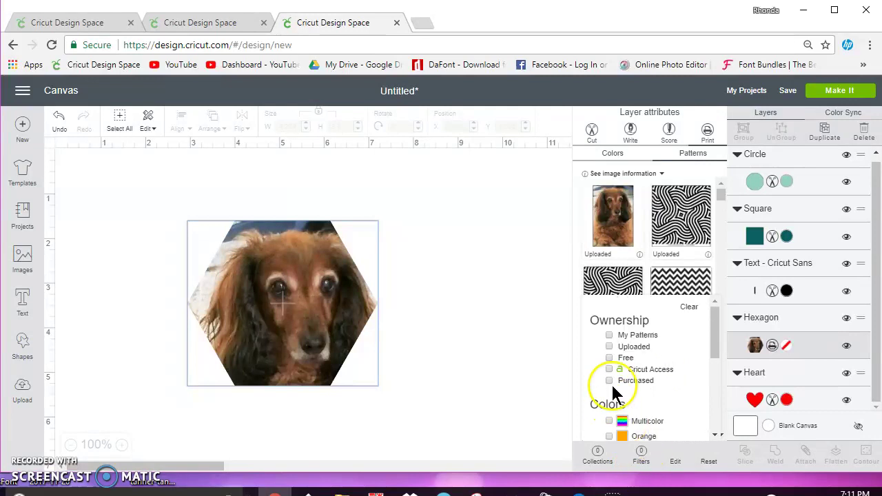
pyautogui.click(610, 347)
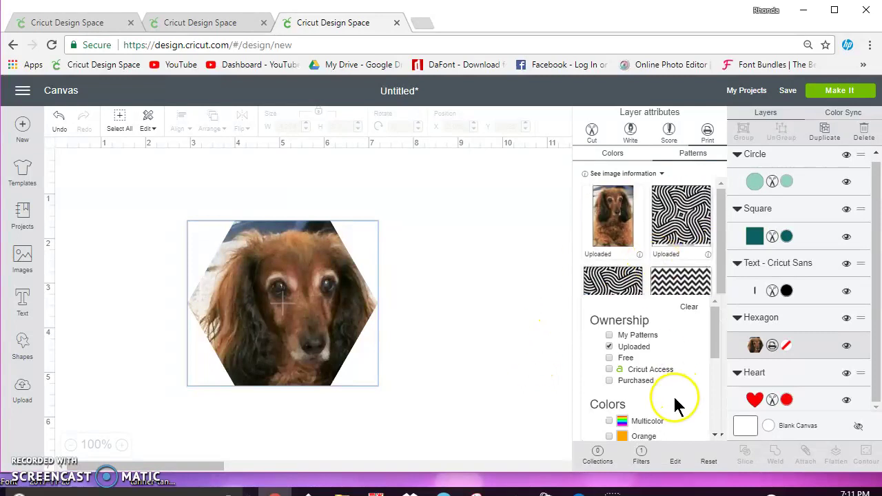
pyautogui.scroll(-3, 667, 396)
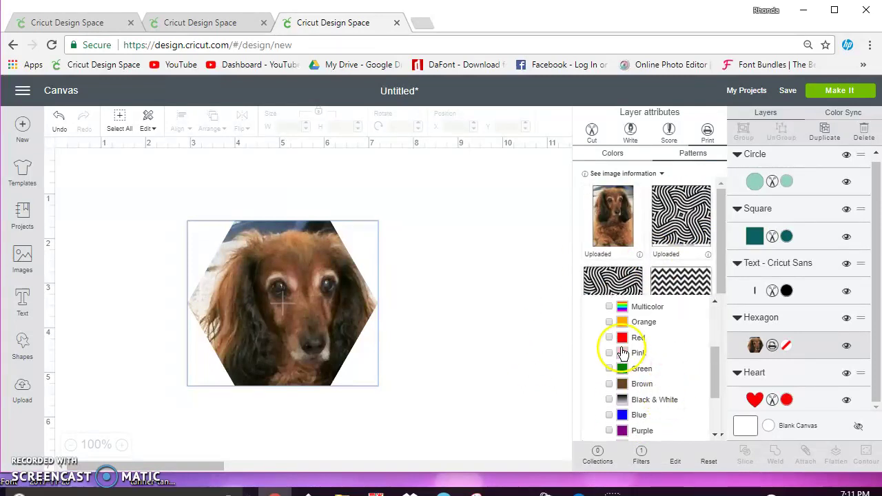
pyautogui.scroll(-2, 640, 407)
pyautogui.scroll(4, 634, 387)
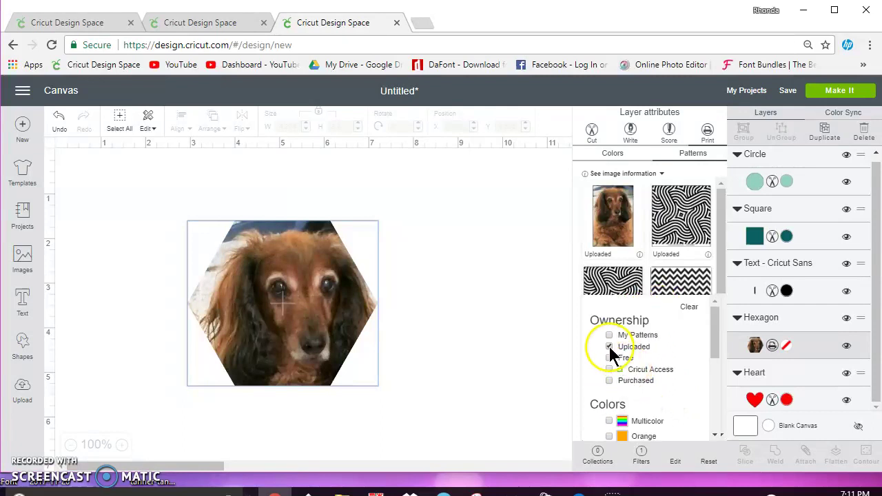
pyautogui.click(610, 347)
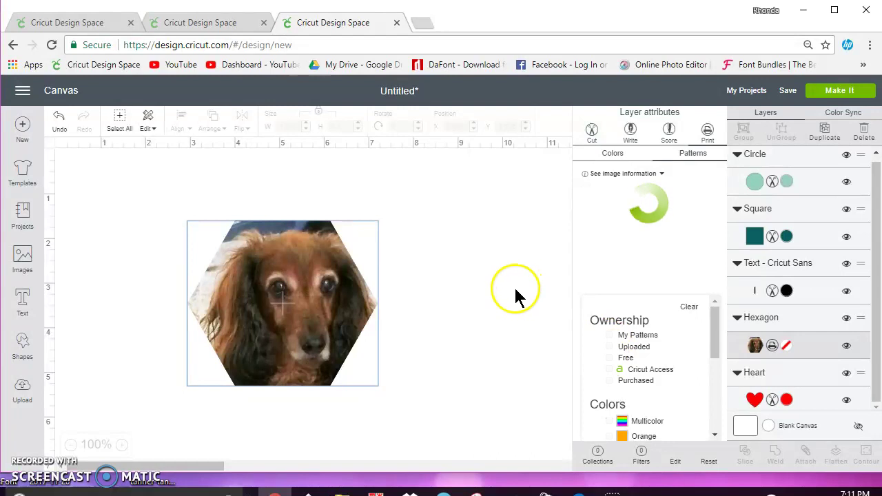
# Start a pattern fill upload using the dog photo "tanner-tanner - Copy" from the Desktop folder
pyautogui.click(23, 389)
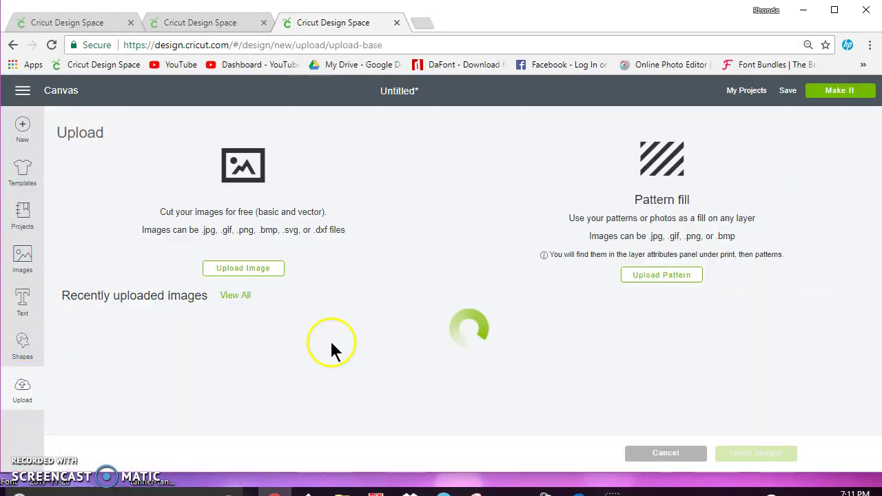
pyautogui.click(662, 275)
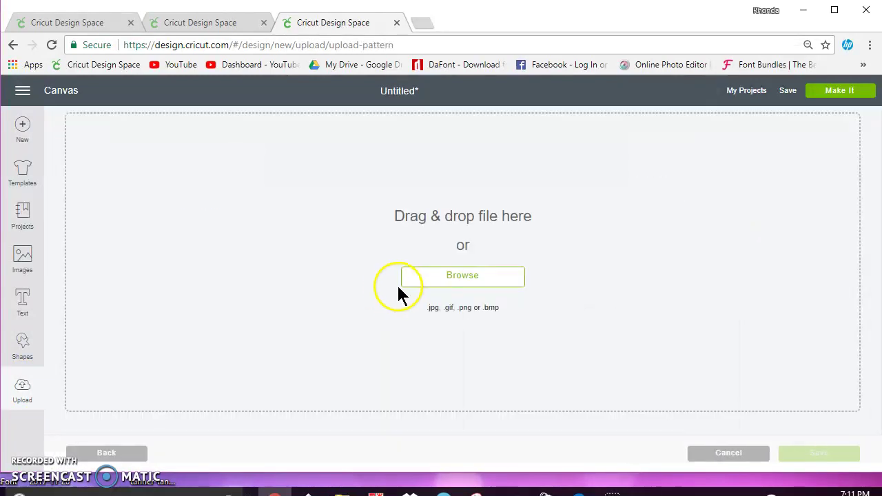
pyautogui.click(449, 283)
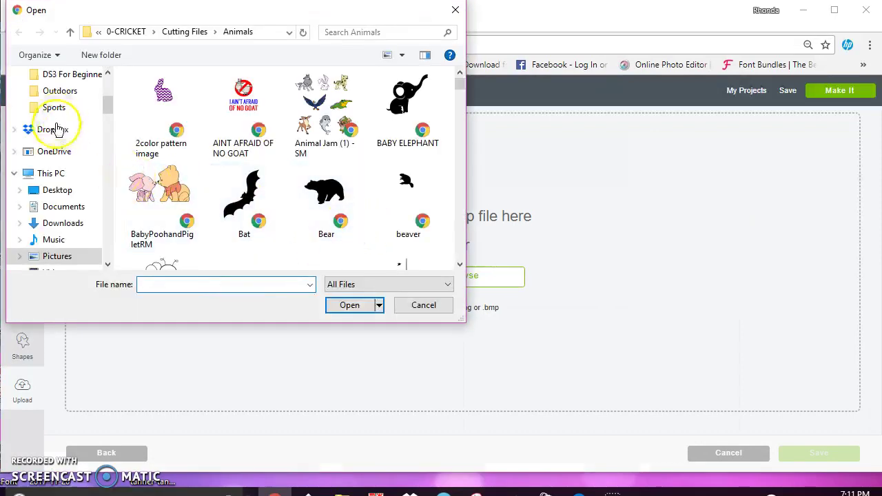
pyautogui.click(55, 191)
pyautogui.scroll(-3, 363, 208)
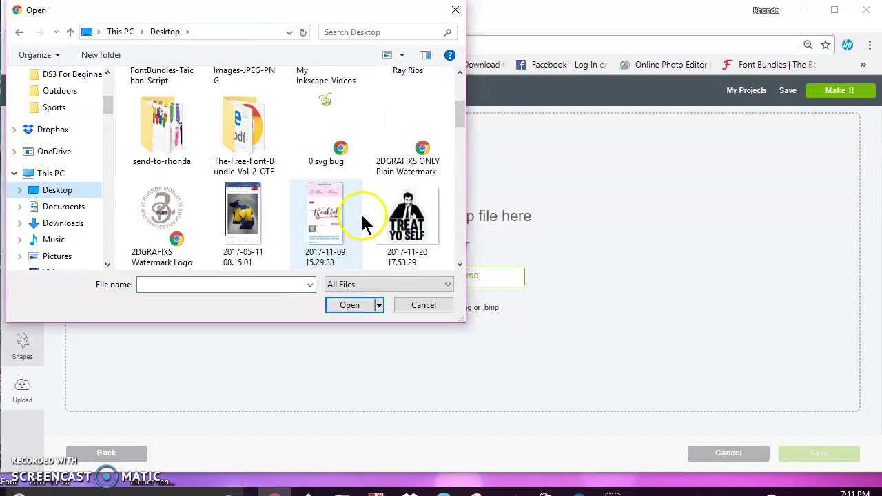
pyautogui.scroll(-10, 361, 217)
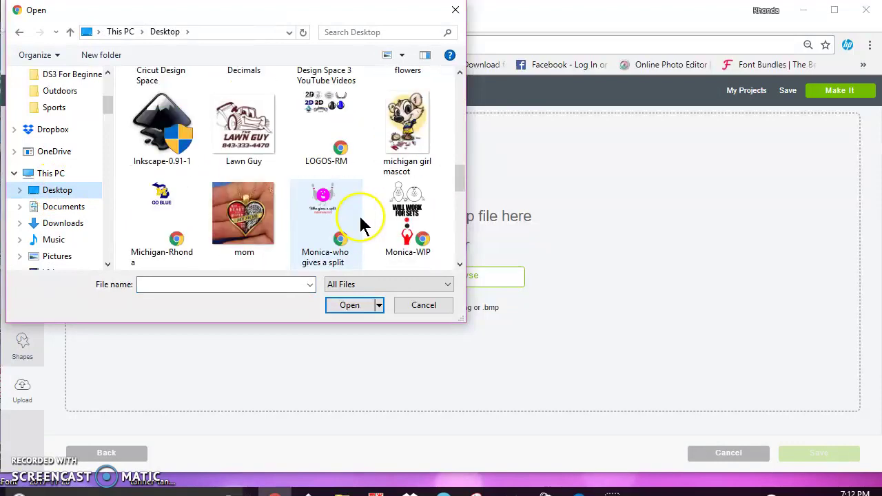
pyautogui.scroll(-3, 363, 222)
pyautogui.click(166, 145)
pyautogui.click(363, 306)
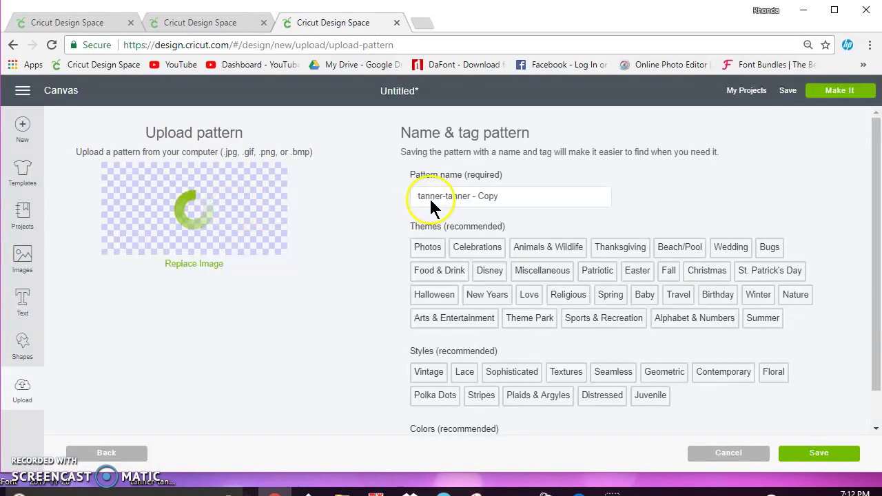
# Review the theme, style and color tags offered for the uploaded pattern, and cancel the upload
pyautogui.click(430, 255)
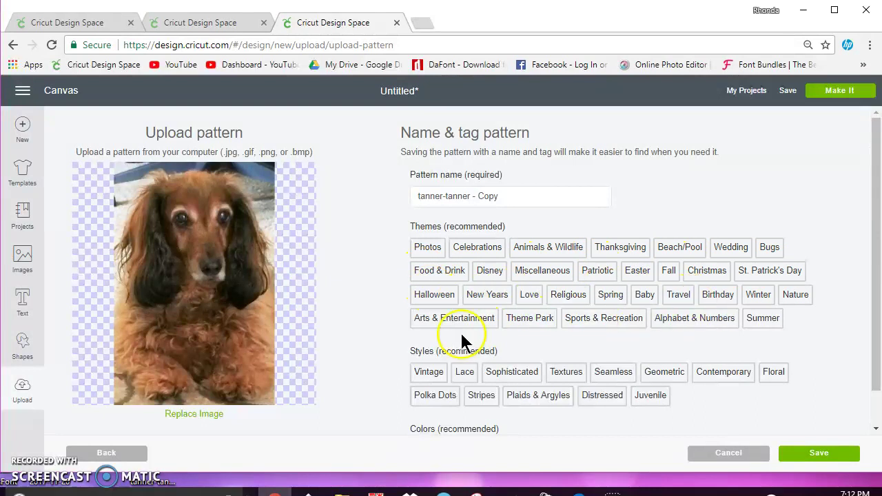
pyautogui.scroll(-1, 508, 354)
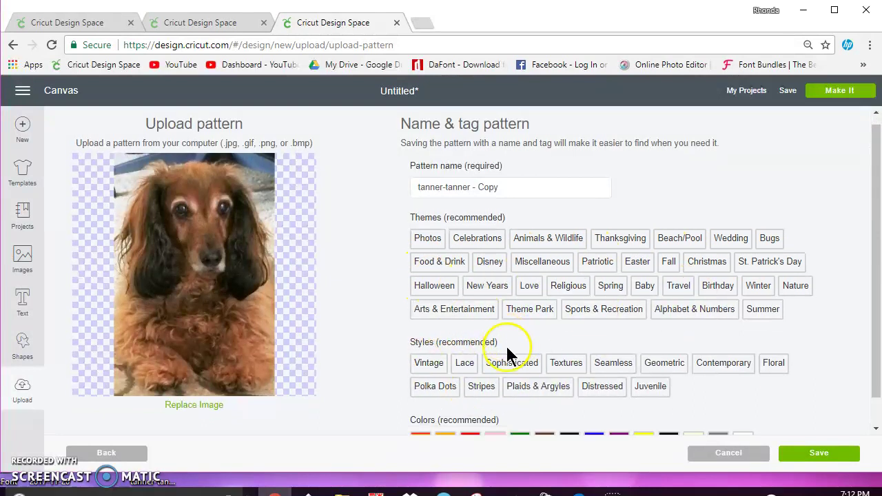
pyautogui.click(719, 455)
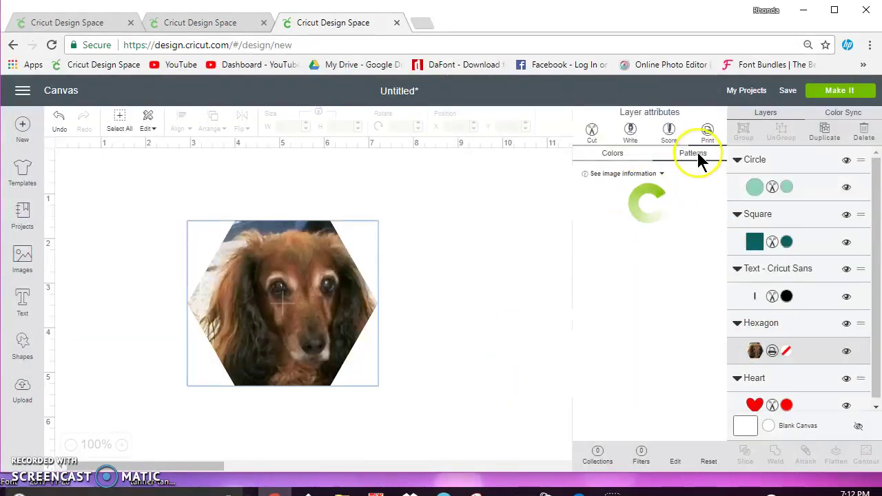
# Review the pattern filters, try the My Patterns and Uploaded ownership options, and clear both
pyautogui.click(640, 452)
pyautogui.scroll(-5, 640, 387)
pyautogui.scroll(5, 636, 386)
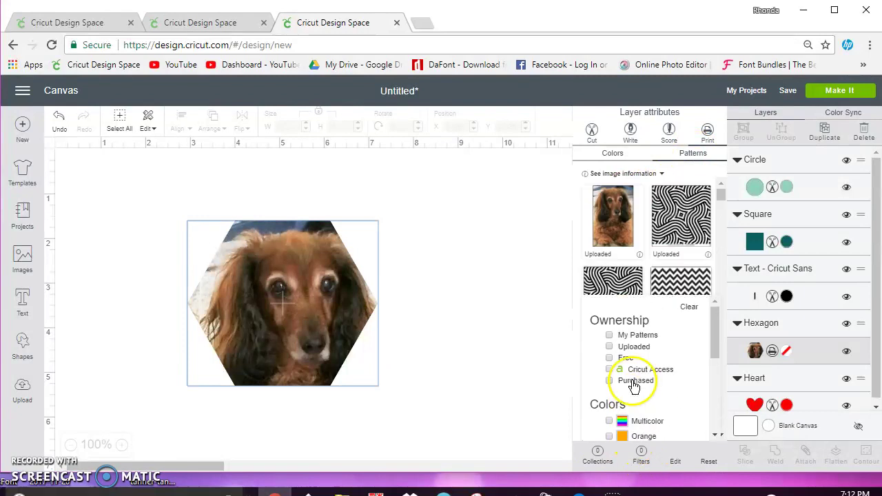
pyautogui.scroll(-5, 625, 364)
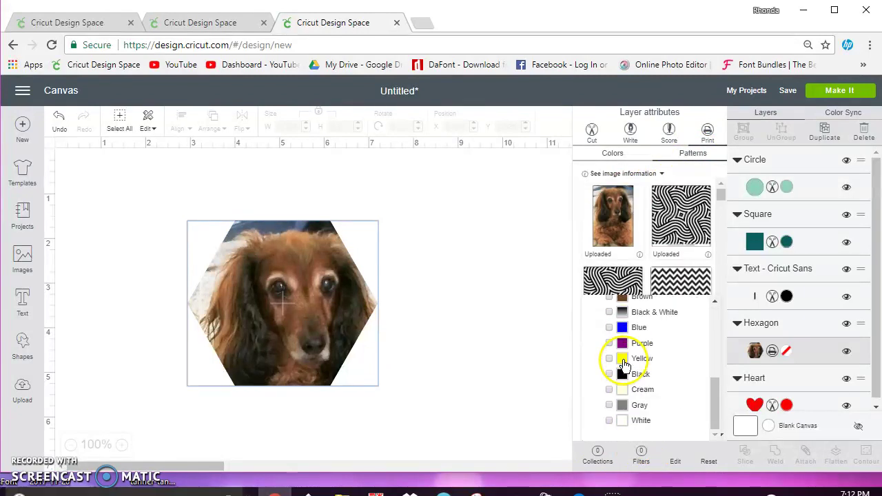
pyautogui.scroll(5, 626, 364)
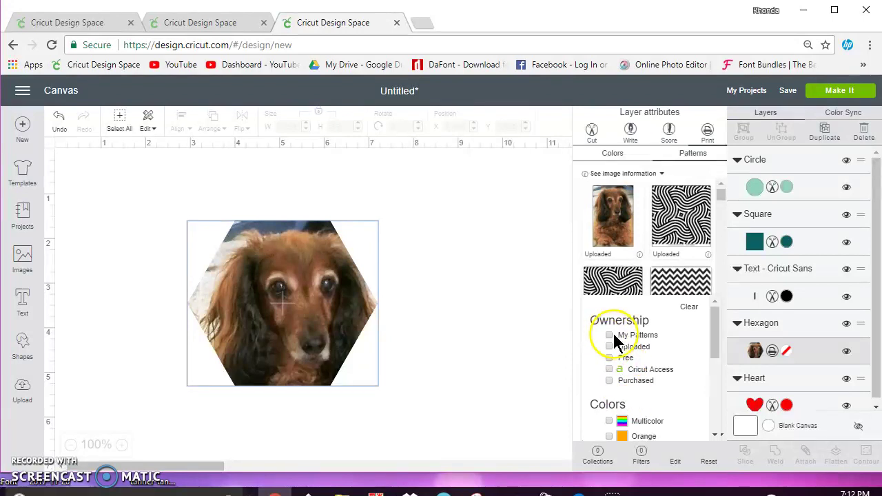
pyautogui.click(609, 336)
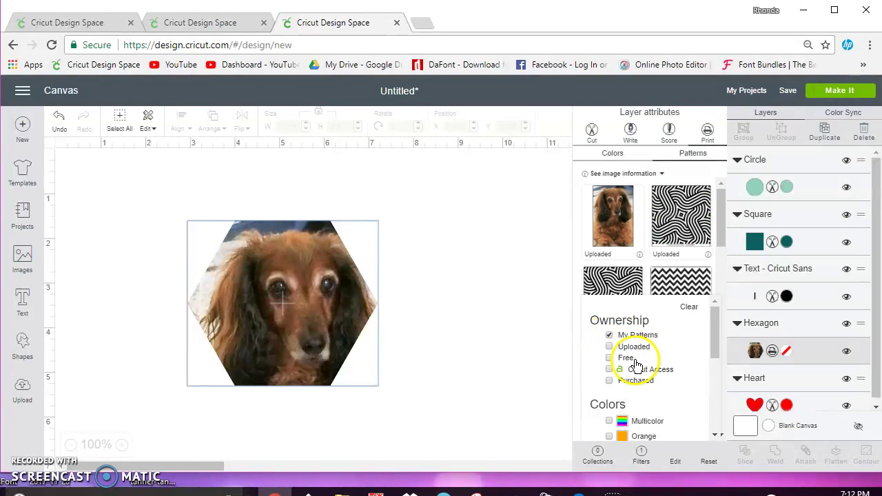
pyautogui.click(610, 347)
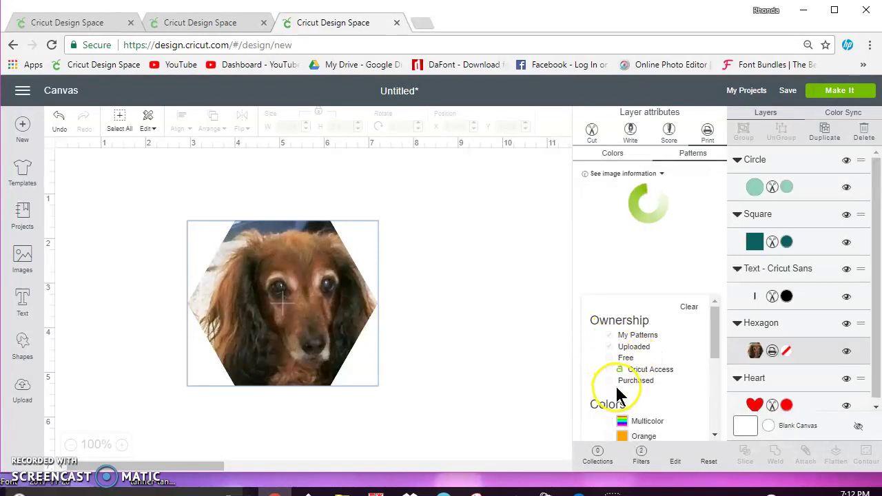
pyautogui.click(609, 346)
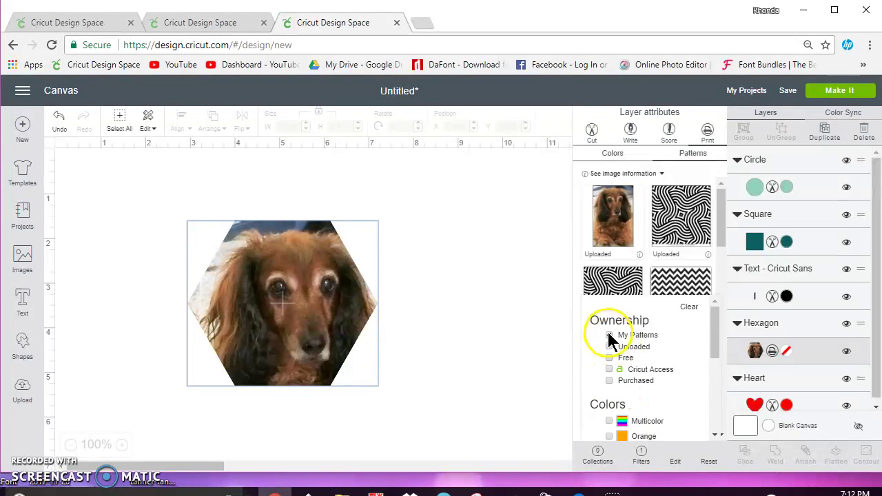
pyautogui.click(609, 335)
pyautogui.click(690, 307)
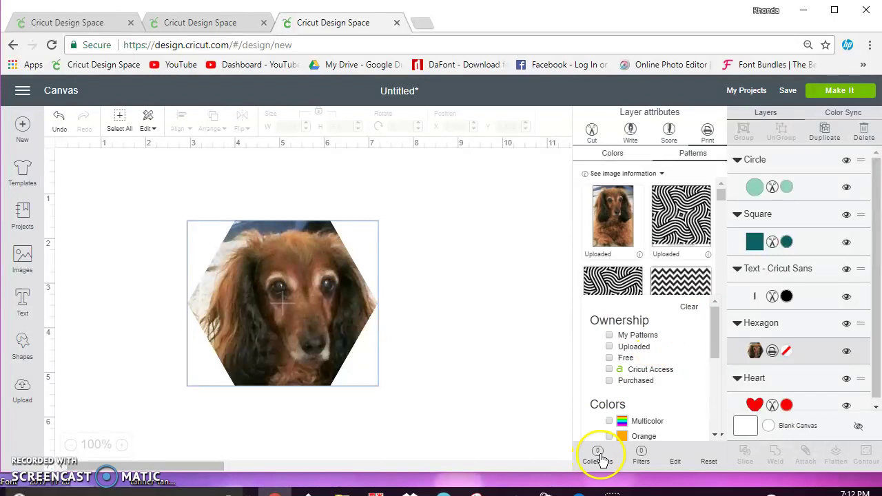
# Look through the theme and style options in the pattern filters, and close the hexagon's layer attributes
pyautogui.scroll(-5, 626, 365)
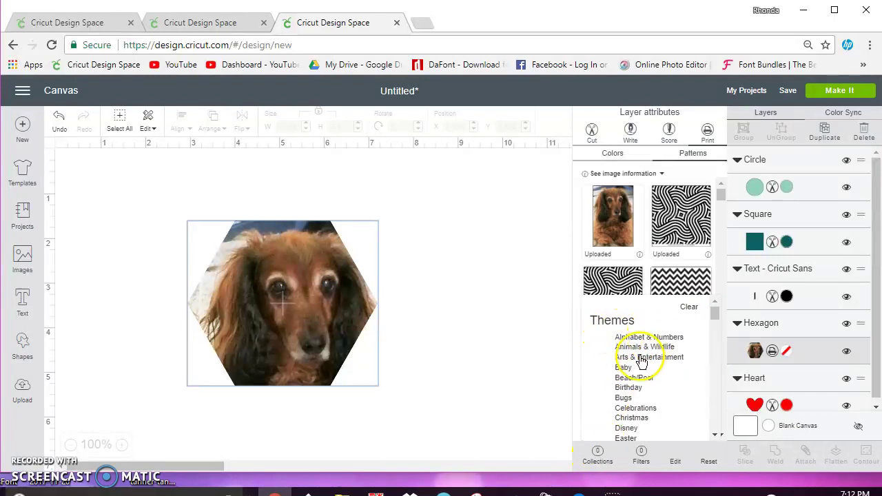
pyautogui.scroll(-3, 634, 374)
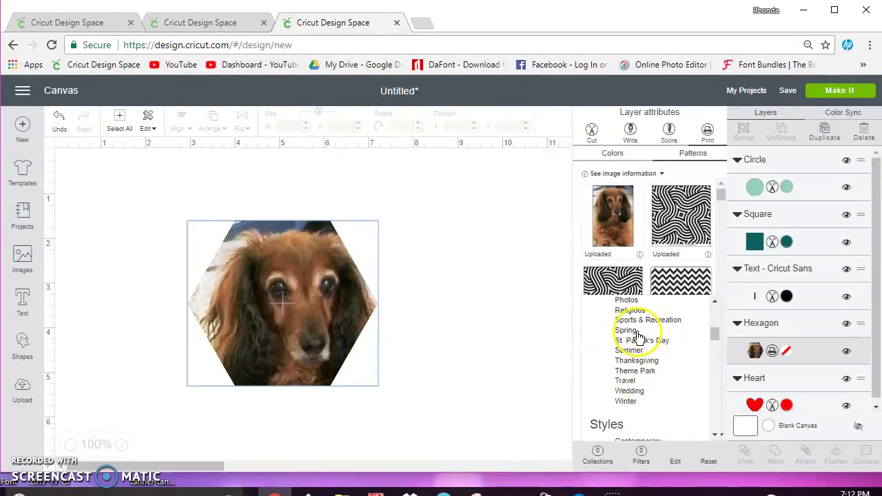
pyautogui.scroll(4, 629, 342)
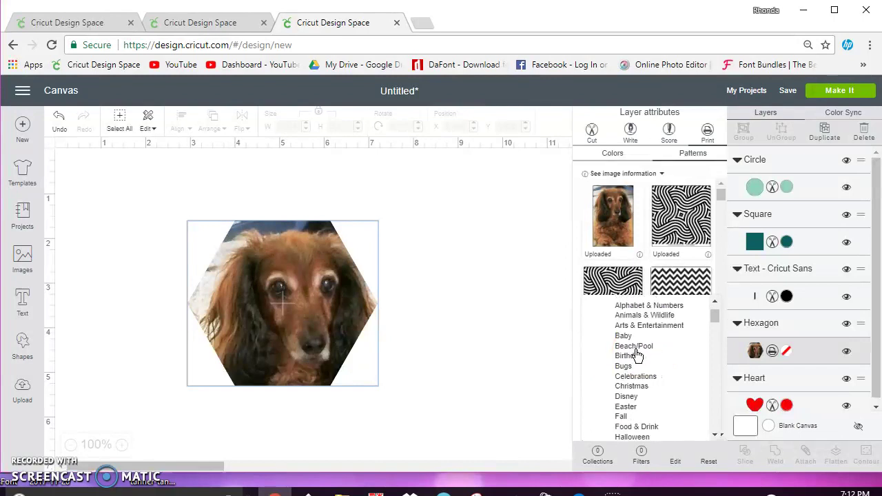
pyautogui.moveTo(637, 355); pyautogui.dragTo(634, 408)
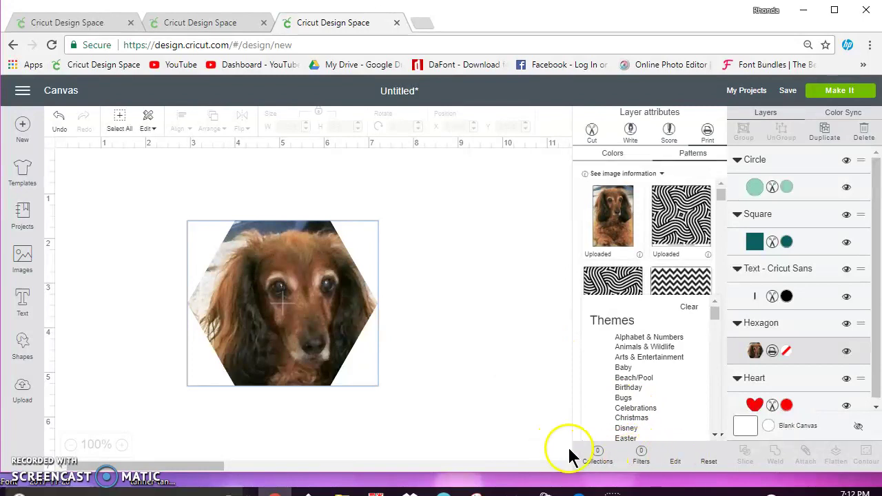
pyautogui.click(507, 357)
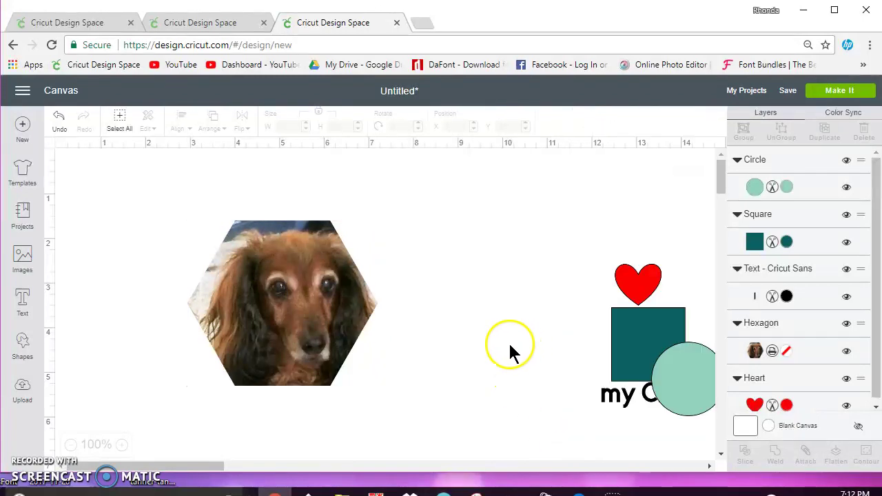
# Delete the photo-filled hexagon from the canvas
pyautogui.click(338, 309)
pyautogui.click(178, 211)
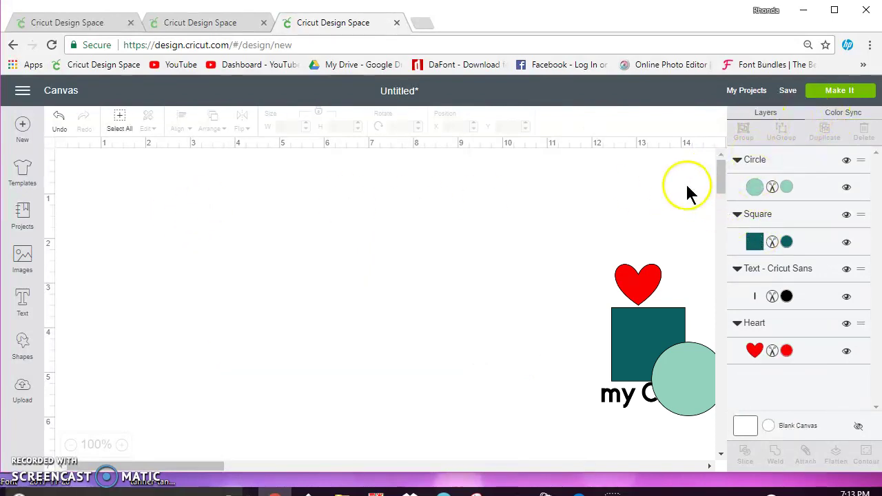
# Move the square into the empty canvas area, enlarge it to about 4.2 in, and place it at about X 3.17, Y 0.83
pyautogui.click(755, 239)
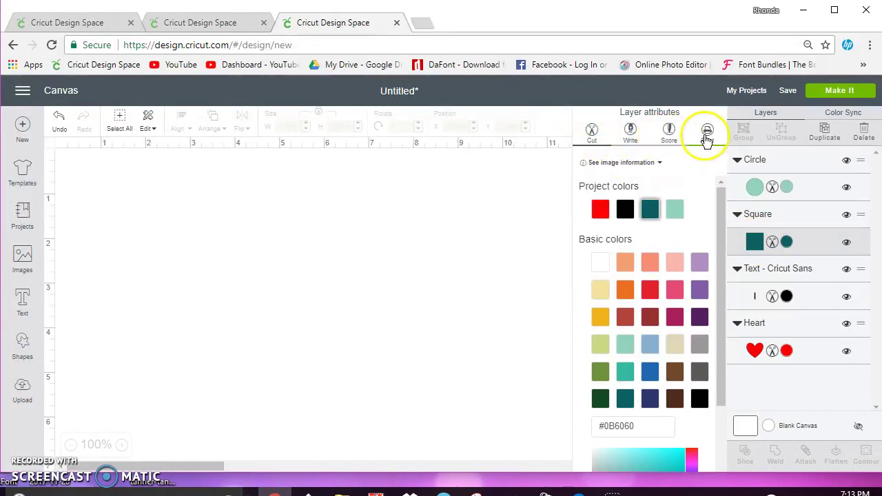
pyautogui.click(531, 215)
pyautogui.moveTo(635, 343); pyautogui.dragTo(241, 241)
pyautogui.moveTo(325, 298); pyautogui.dragTo(437, 353)
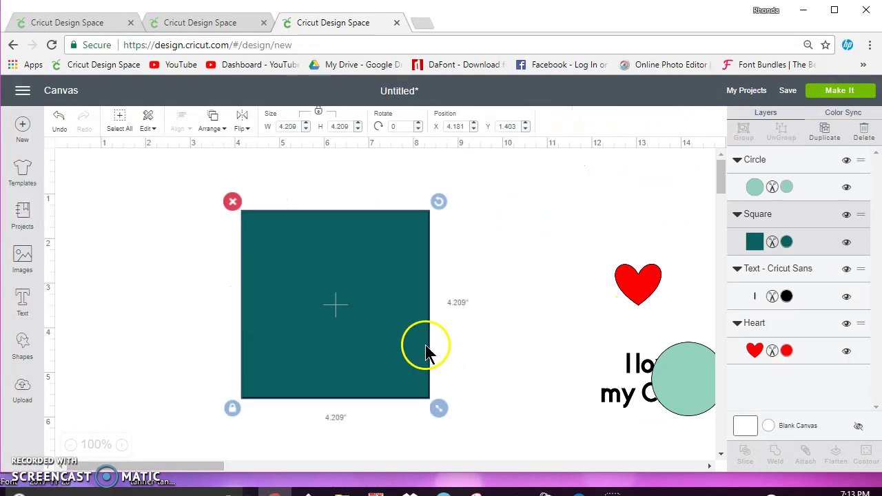
pyautogui.moveTo(396, 323); pyautogui.dragTo(376, 305)
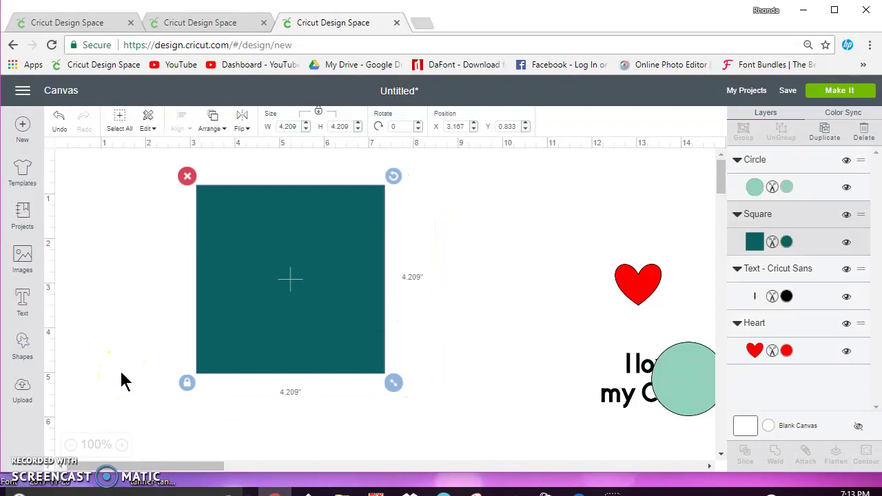
# View the image information of the Square layer and of the Cricut Sans text layer
pyautogui.click(756, 243)
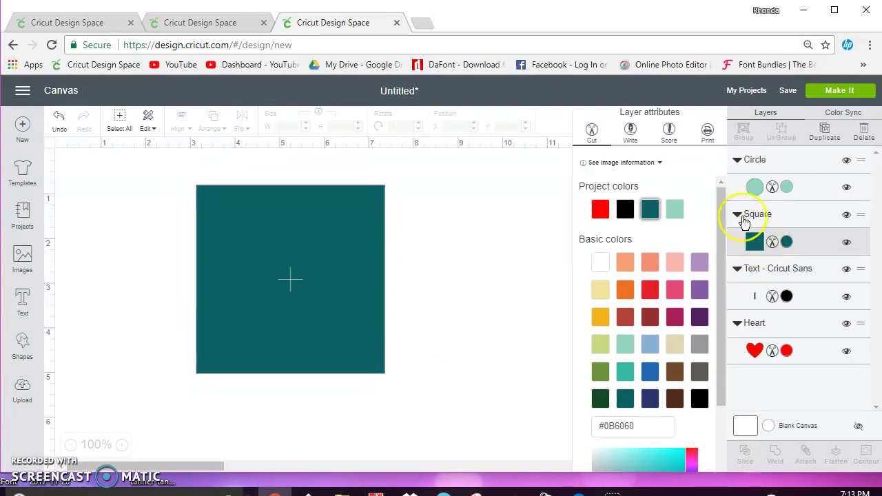
pyautogui.click(660, 164)
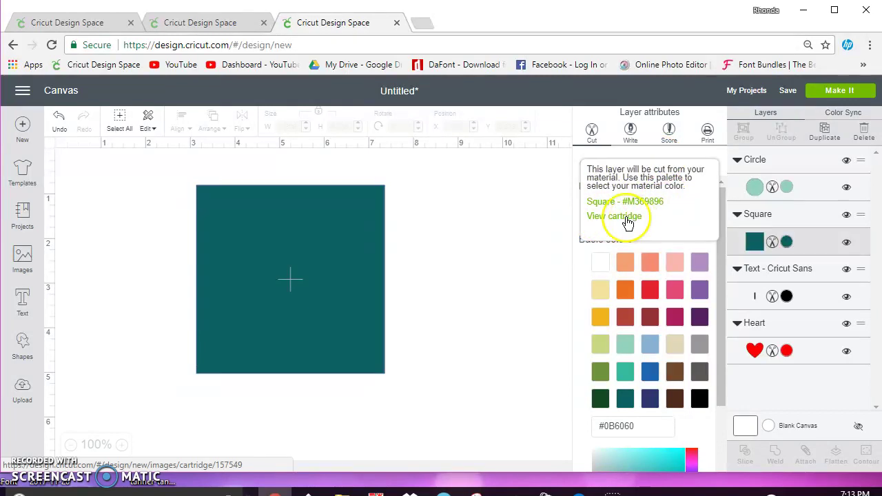
pyautogui.click(577, 346)
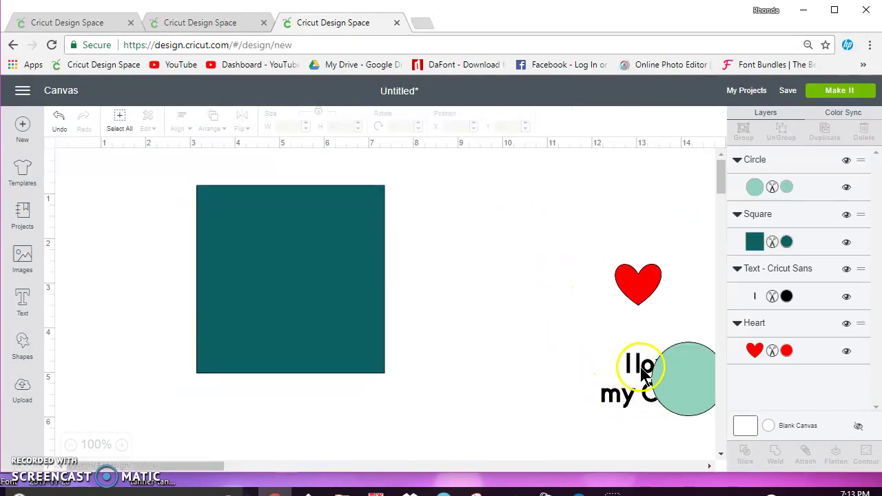
pyautogui.click(741, 298)
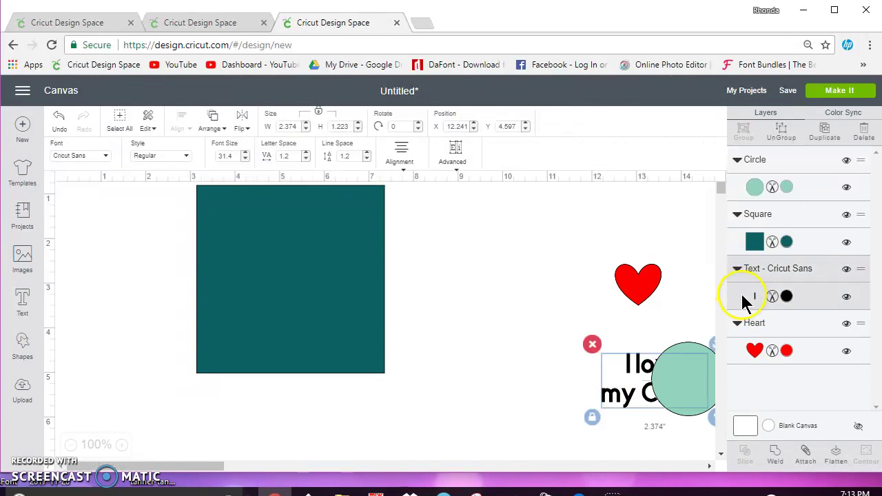
pyautogui.click(755, 297)
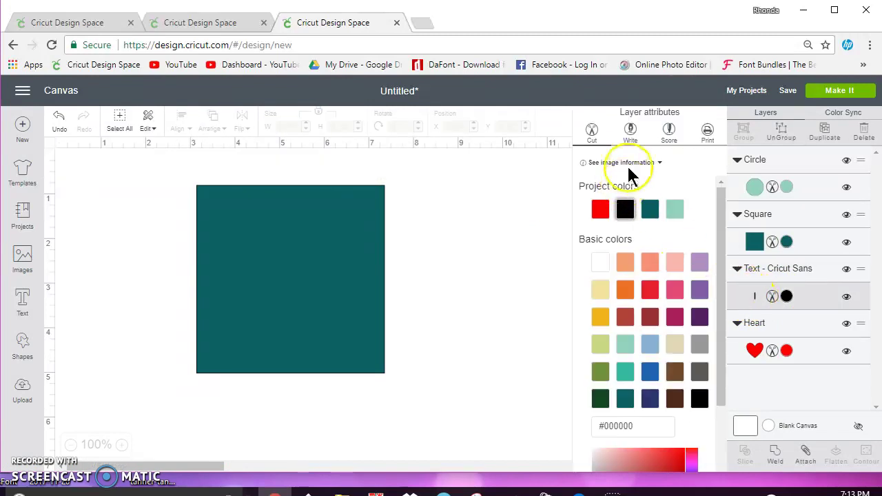
pyautogui.click(618, 163)
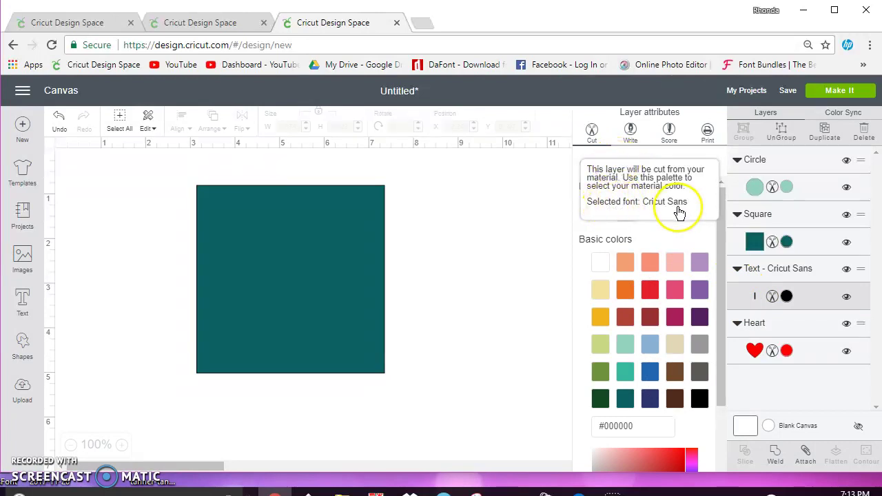
pyautogui.click(500, 240)
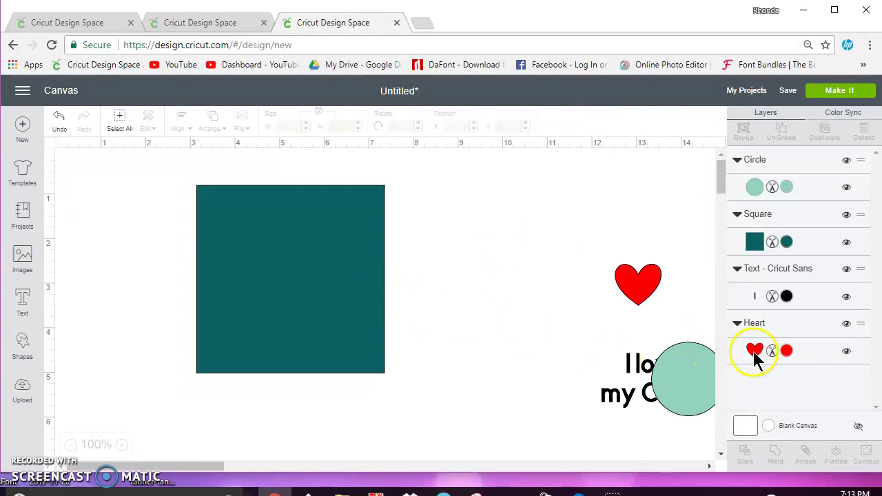
# Spread out the circle, heart and "I love my Cricut" text beside the square so that they no longer overlap
pyautogui.click(754, 242)
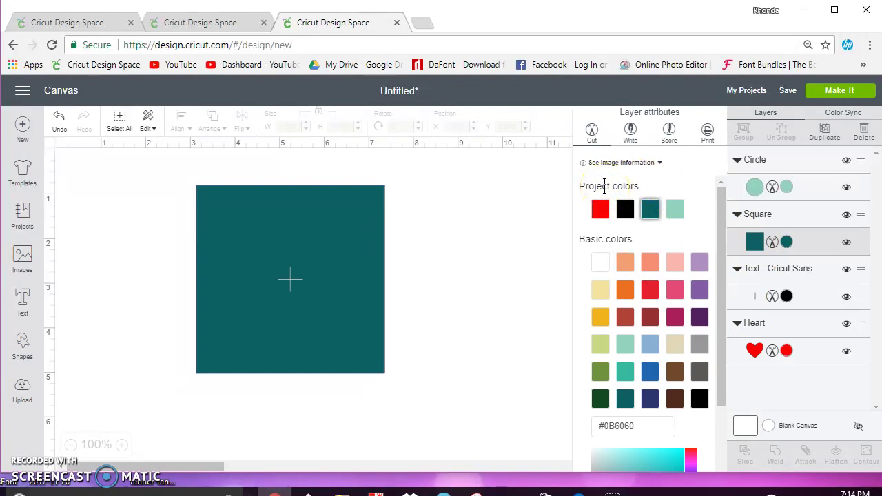
pyautogui.click(431, 283)
pyautogui.moveTo(648, 357); pyautogui.dragTo(508, 237)
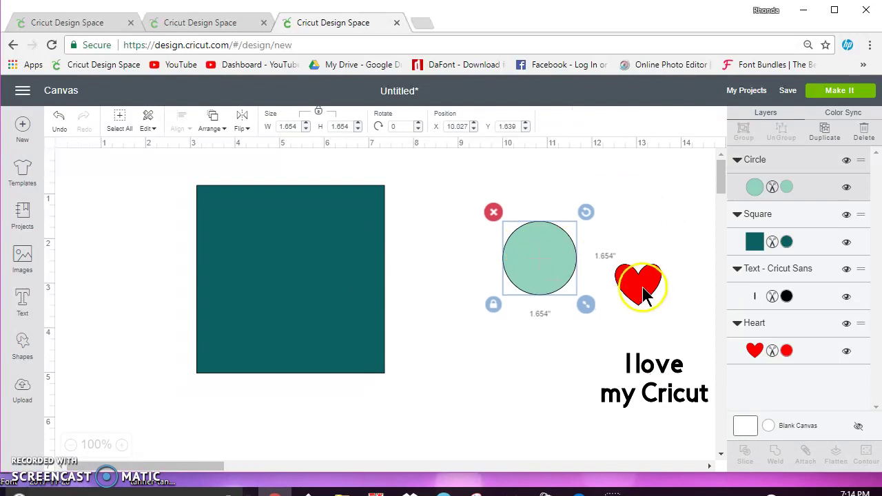
pyautogui.moveTo(643, 293); pyautogui.dragTo(632, 242)
pyautogui.moveTo(662, 372); pyautogui.dragTo(632, 342)
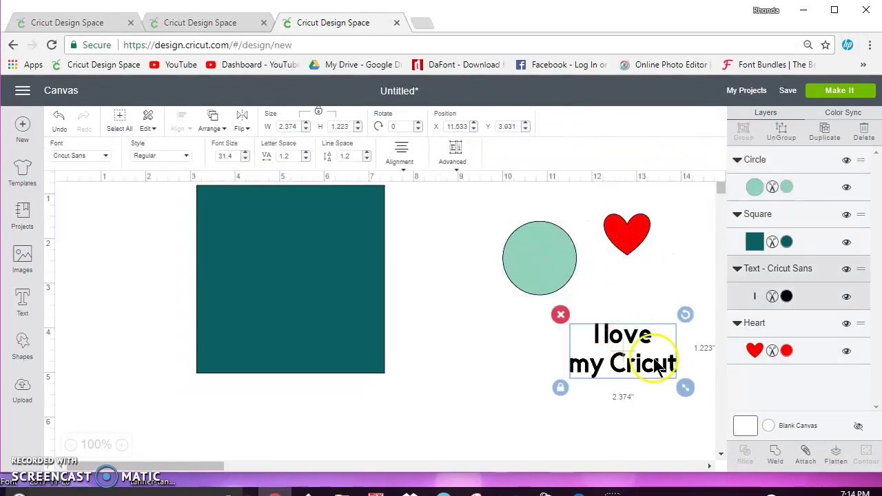
# Review the project's colors in Color Sync, and examine the project, basic and custom color choices for the Square layer
pyautogui.click(845, 117)
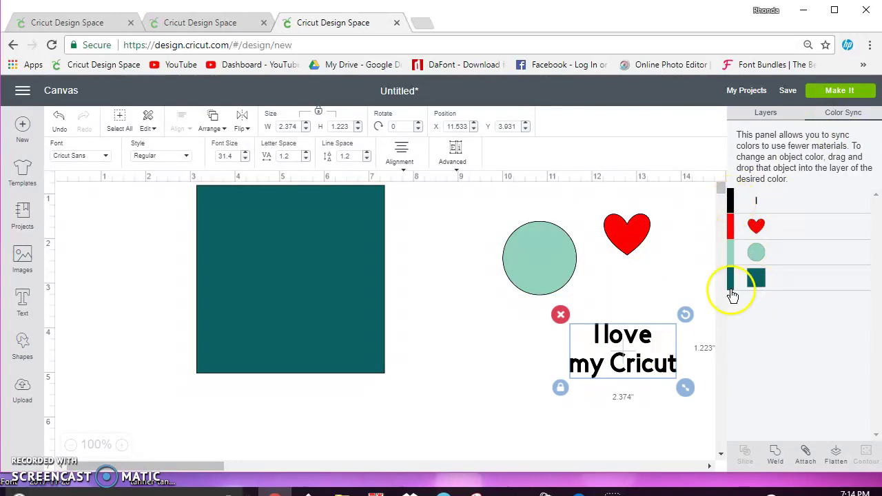
pyautogui.click(762, 112)
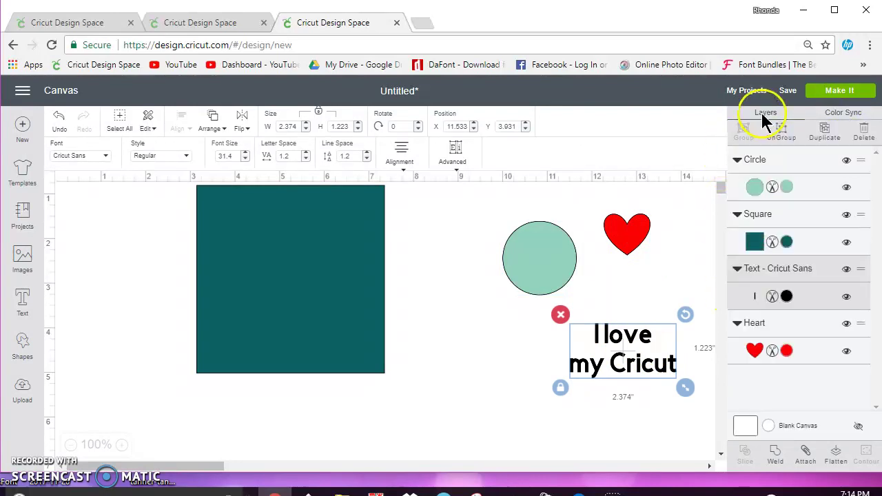
pyautogui.click(758, 241)
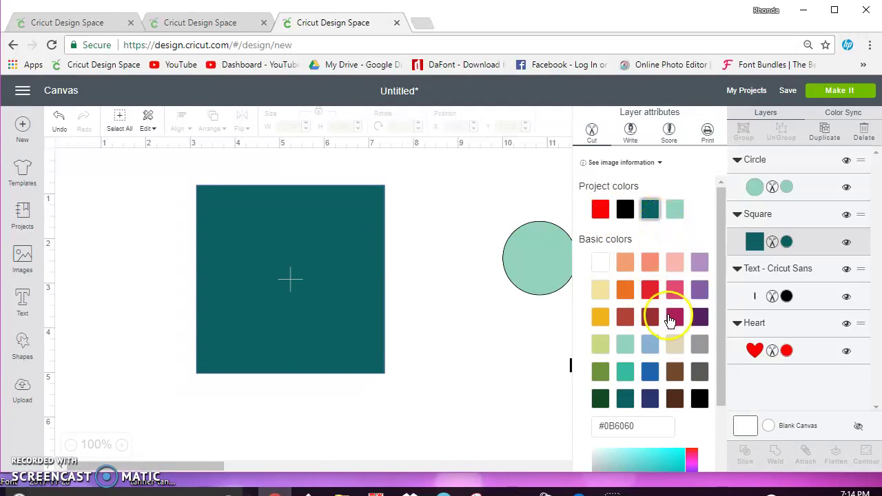
pyautogui.scroll(-1, 667, 318)
pyautogui.scroll(-1, 669, 322)
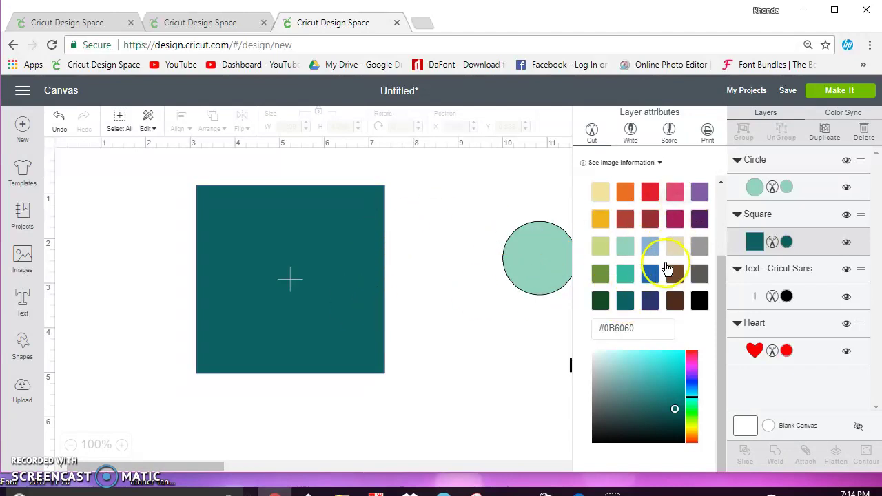
pyautogui.scroll(2, 662, 260)
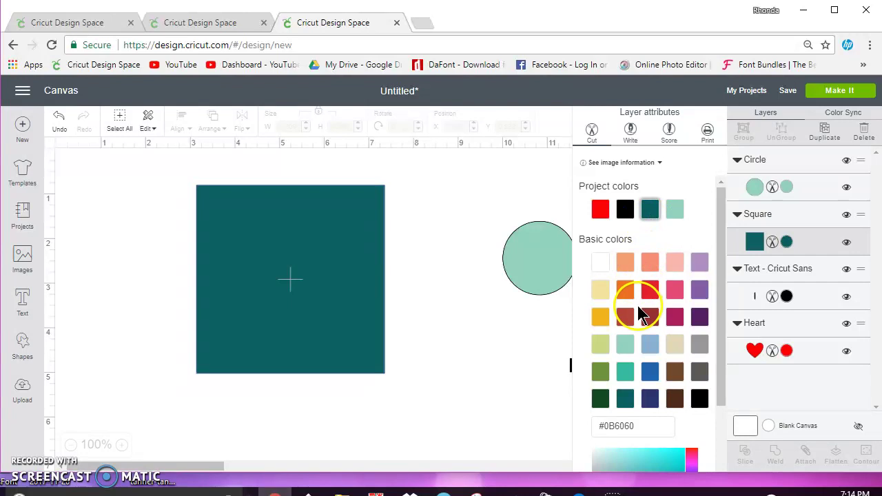
pyautogui.scroll(-3, 638, 328)
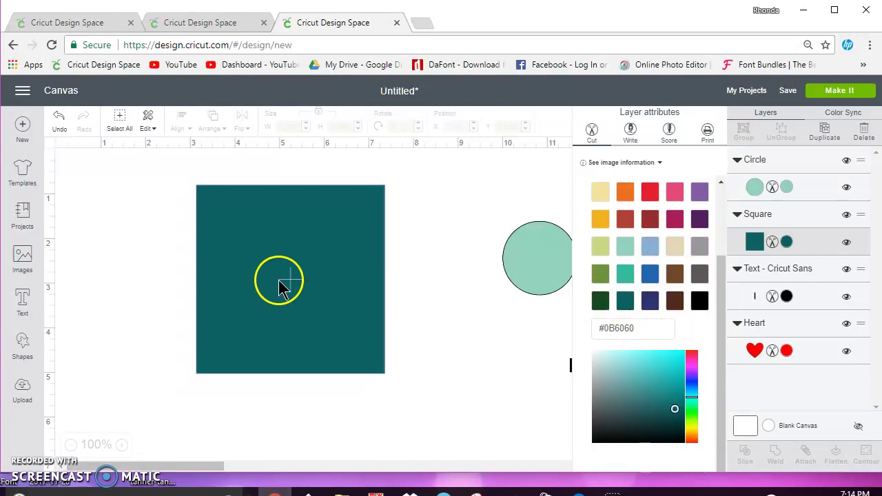
pyautogui.click(357, 308)
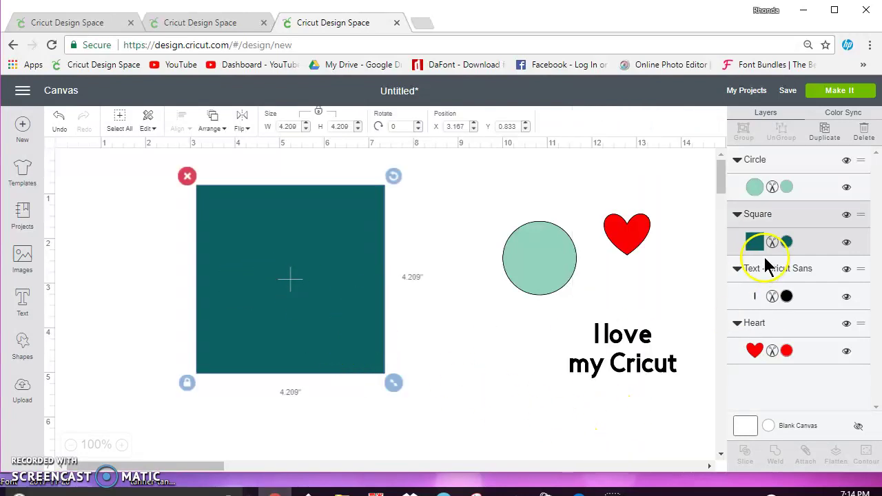
# Recolor the square with the custom bright cyan #3BEDED
pyautogui.click(755, 241)
pyautogui.click(661, 456)
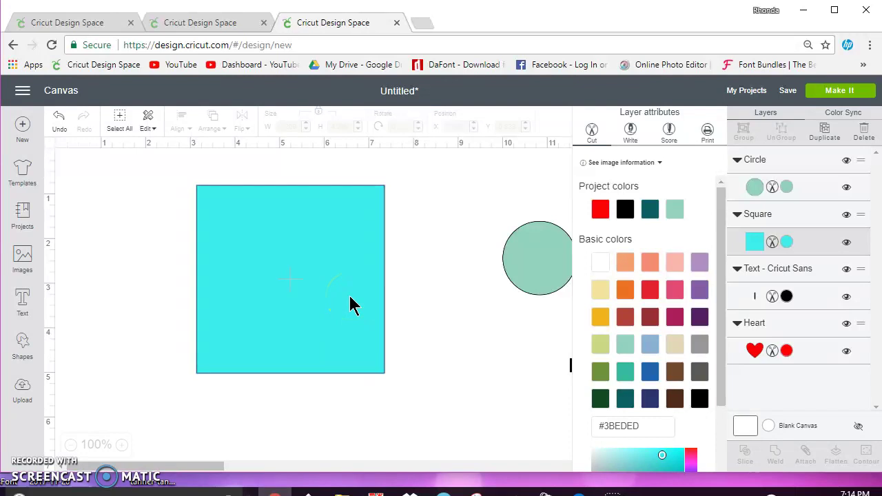
pyautogui.click(471, 355)
# Recolor the circle with the square's cyan project color and move it closer to the square, at about X 9.19, Y 1.24
pyautogui.click(540, 265)
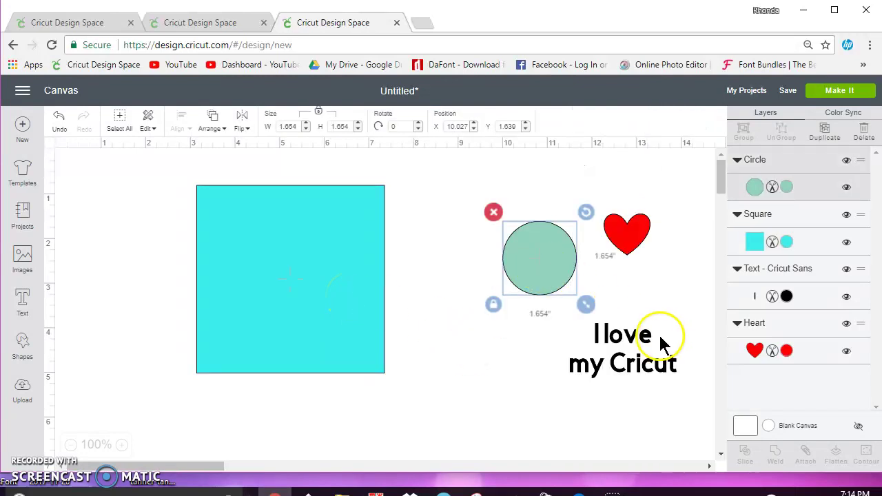
pyautogui.click(754, 187)
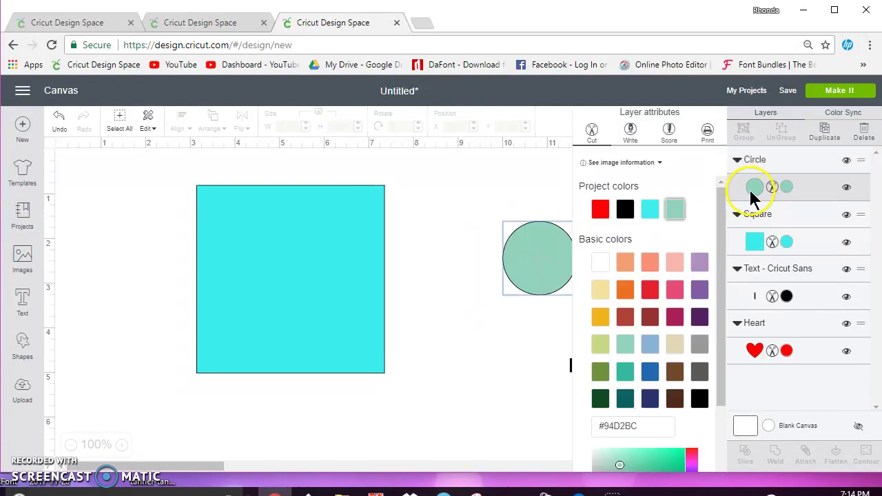
pyautogui.click(651, 210)
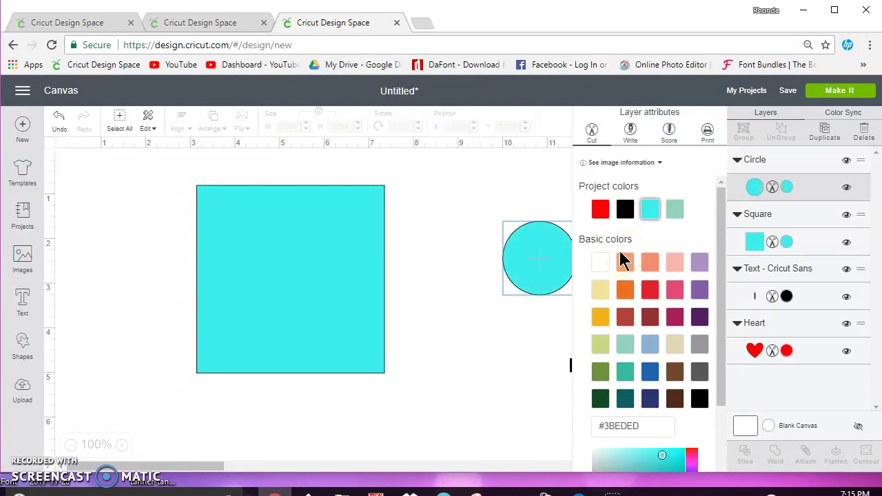
pyautogui.click(551, 281)
pyautogui.moveTo(524, 280); pyautogui.dragTo(489, 262)
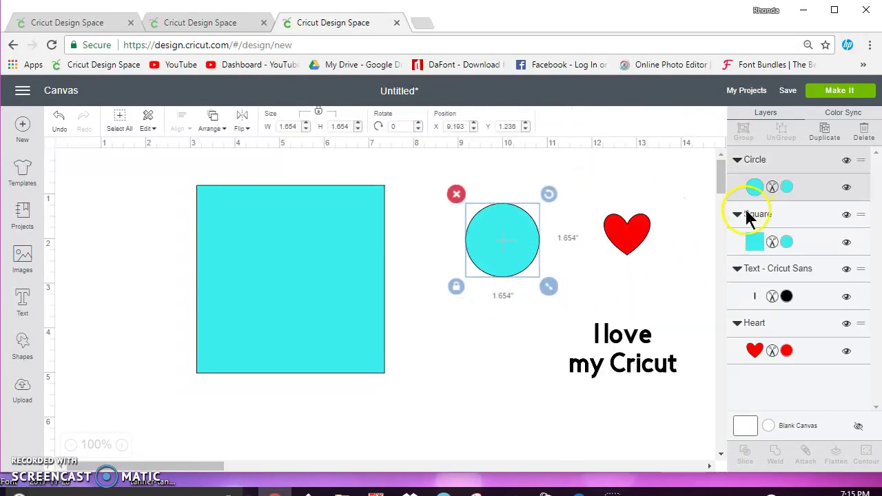
# Copy the hex color code #3BEDED from the circle's layer attributes
pyautogui.click(754, 187)
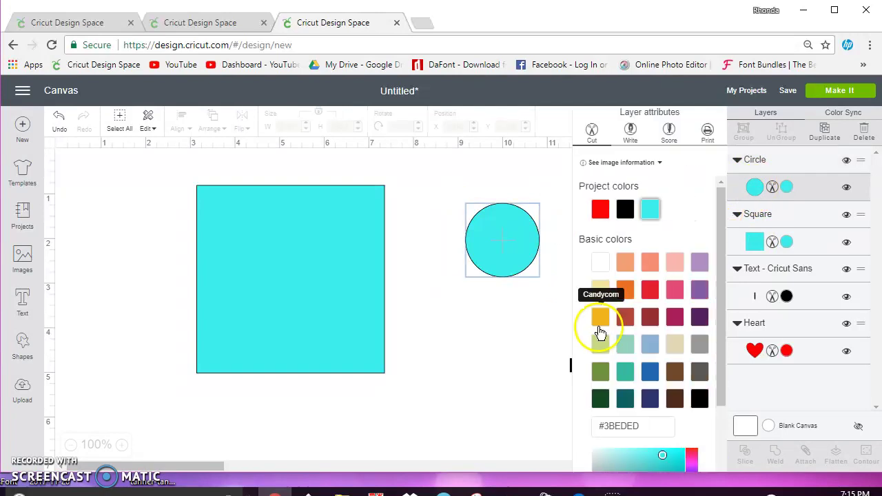
pyautogui.moveTo(607, 426)
pyautogui.mouseDown()
pyautogui.moveTo(646, 423)
pyautogui.moveTo(591, 424)
pyautogui.mouseUp()
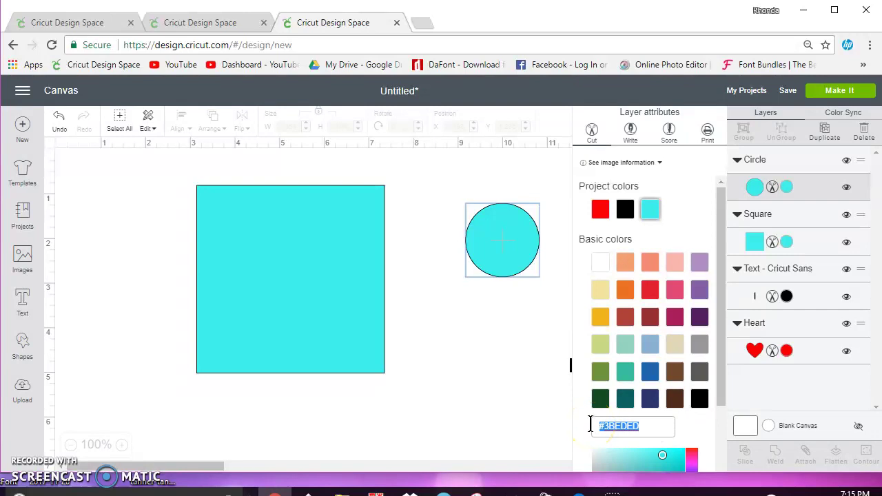
pyautogui.tripleClick(600, 427)
pyautogui.rightClick(619, 426)
pyautogui.click(655, 373)
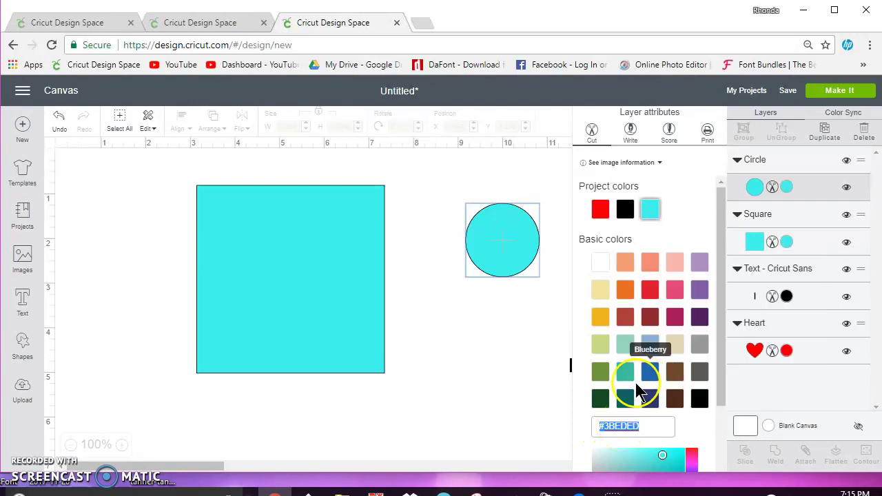
# Replace the heart's hex color with the copied #3BEDED and move the heart to about X 11.31, Y 0.81
pyautogui.click(753, 349)
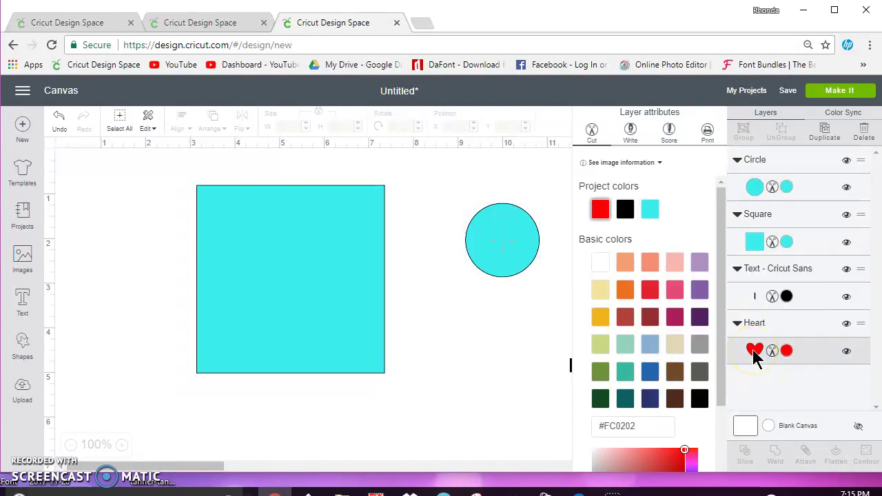
pyautogui.moveTo(650, 427); pyautogui.dragTo(588, 427)
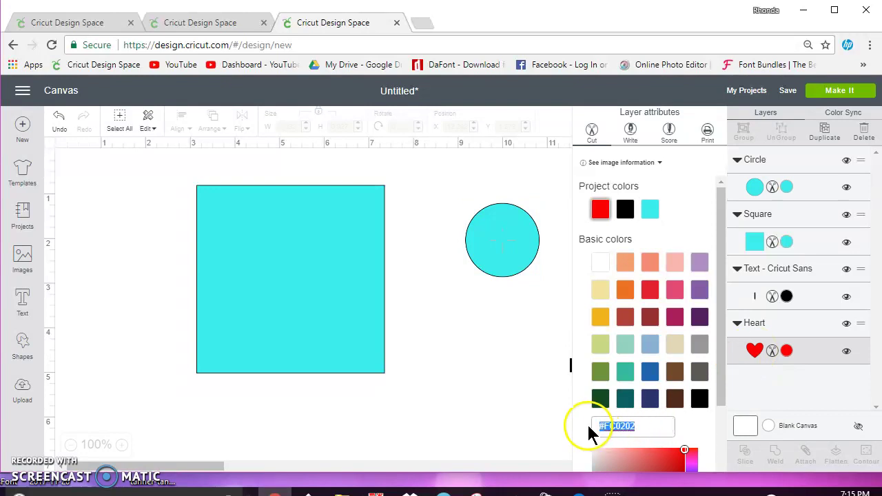
pyautogui.rightClick(621, 427)
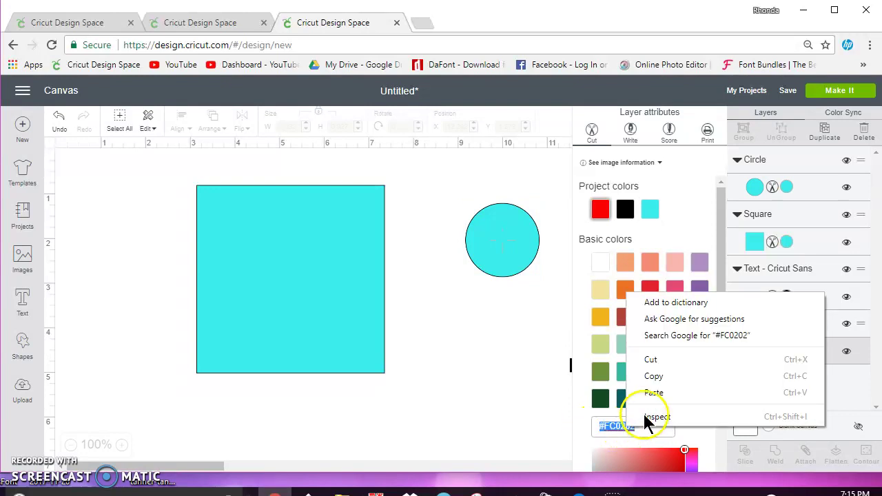
pyautogui.click(661, 392)
pyautogui.click(524, 391)
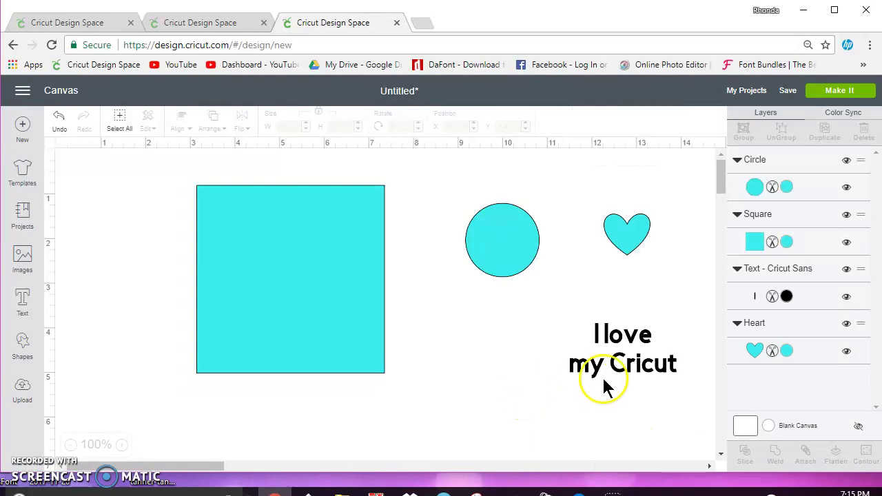
pyautogui.moveTo(630, 244); pyautogui.dragTo(585, 211)
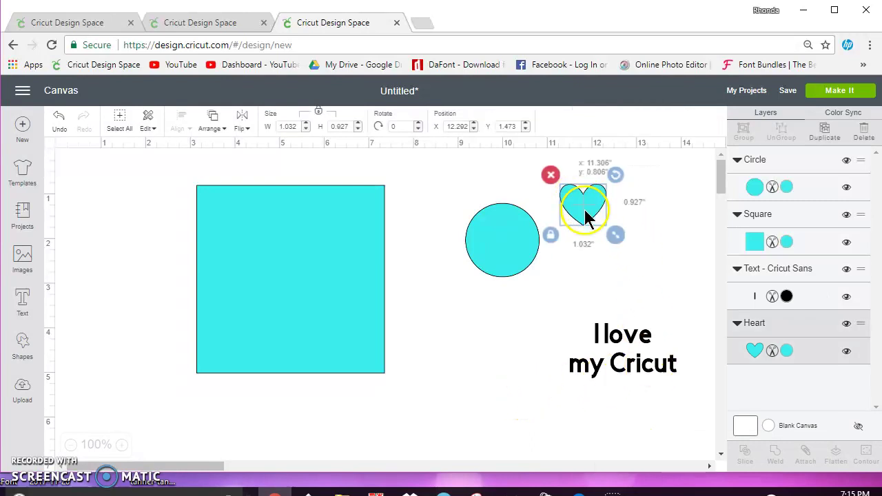
# Recolor the heart with the basic color Very Berry and highlight its hex code
pyautogui.click(755, 350)
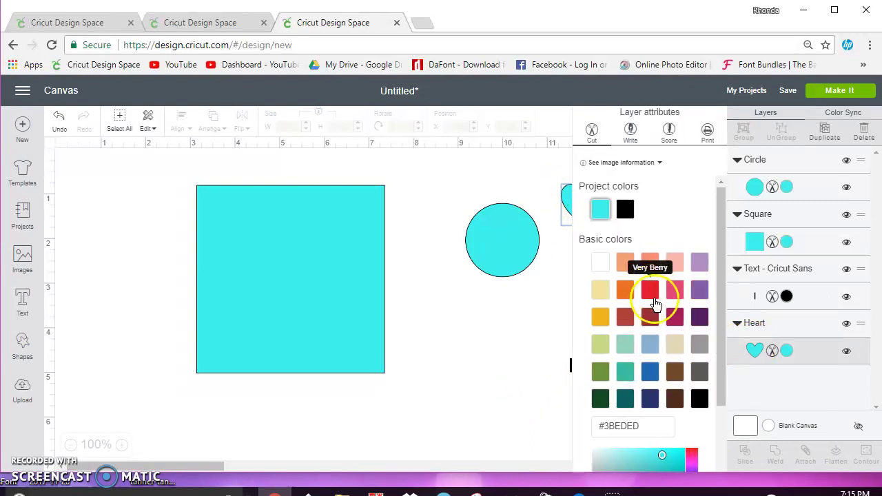
pyautogui.click(650, 291)
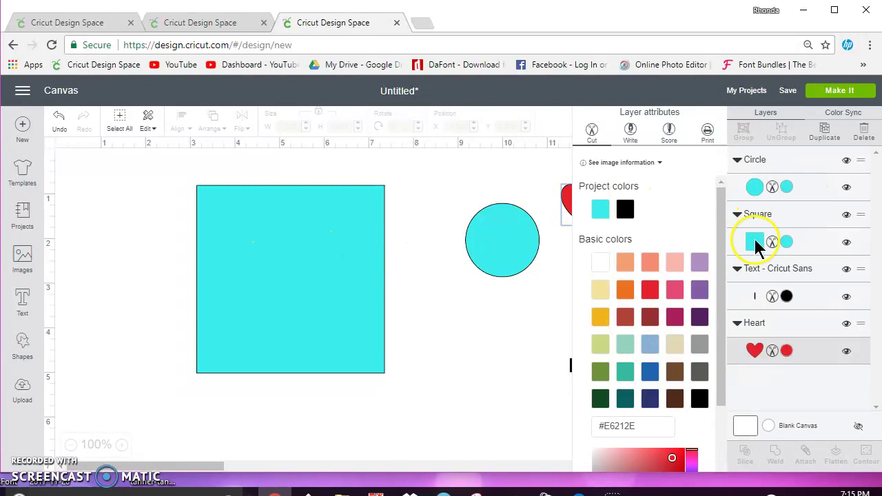
pyautogui.moveTo(627, 426); pyautogui.dragTo(600, 424)
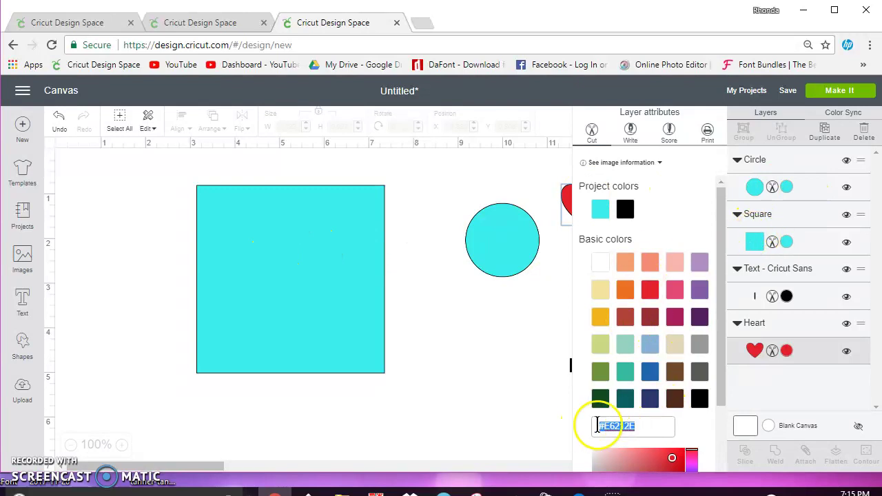
pyautogui.click(518, 398)
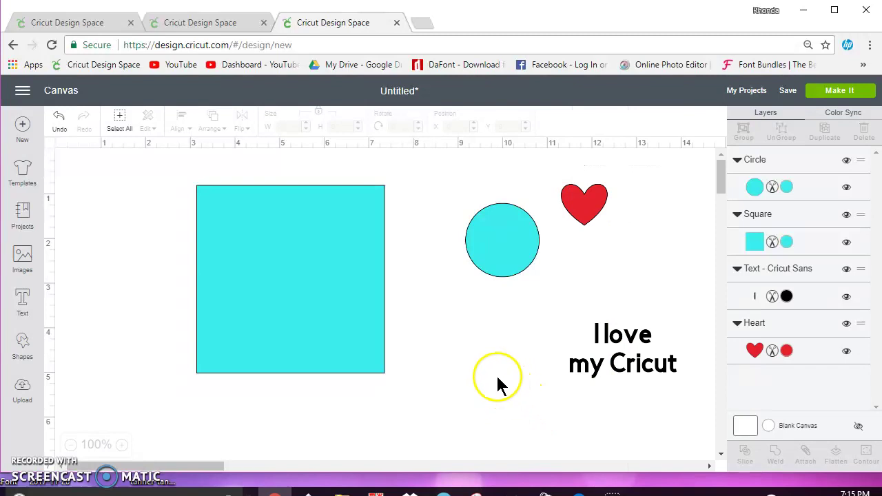
# Move the circle beside the square to about X 7.65, Y 2.25, and recolor the square with the custom dark red #8C1432
pyautogui.moveTo(470, 269); pyautogui.dragTo(438, 296)
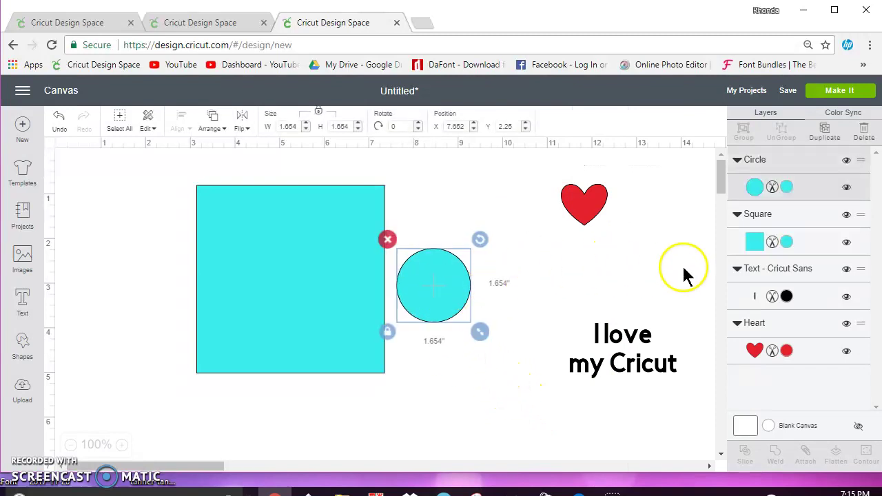
pyautogui.click(756, 239)
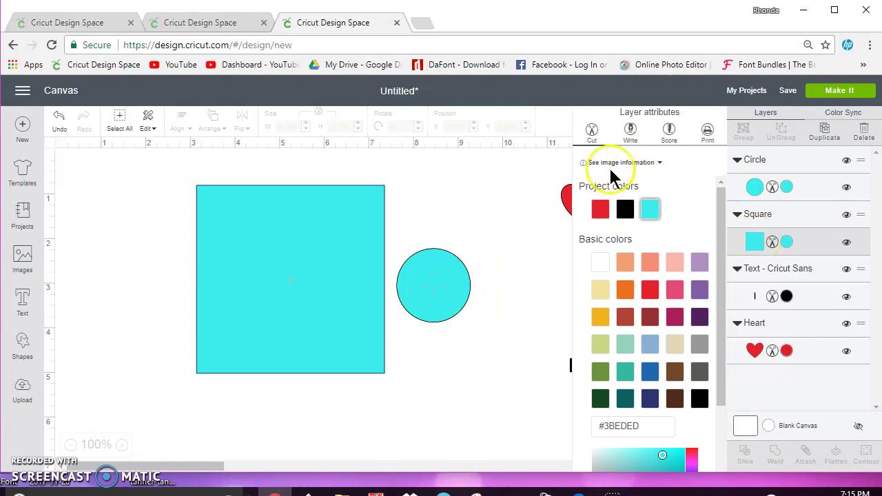
pyautogui.scroll(-2, 646, 310)
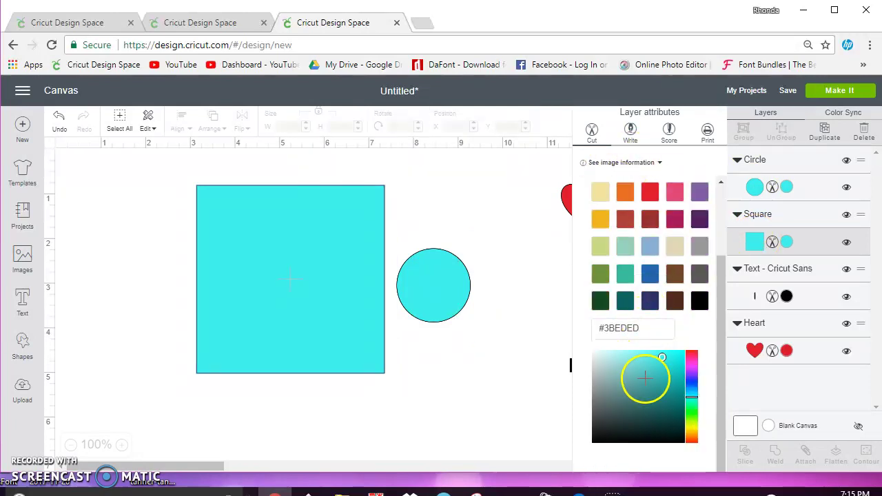
pyautogui.scroll(2, 658, 273)
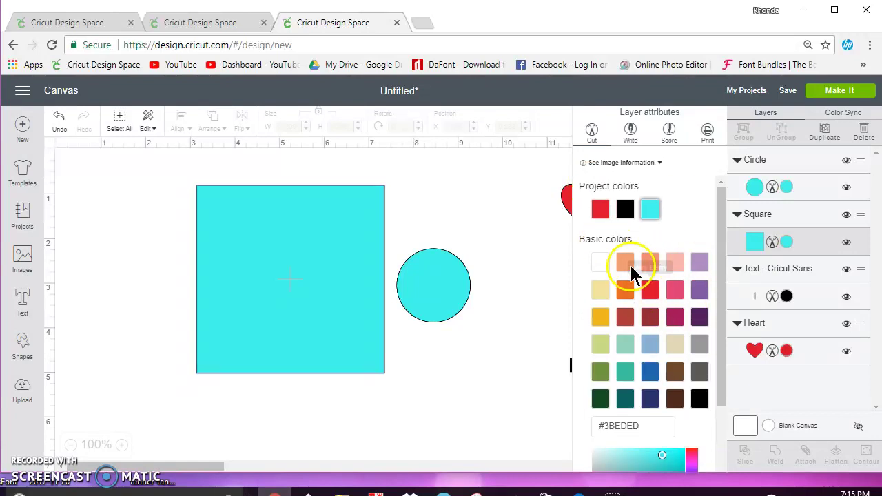
pyautogui.scroll(-2, 646, 305)
pyautogui.moveTo(677, 431); pyautogui.dragTo(694, 356)
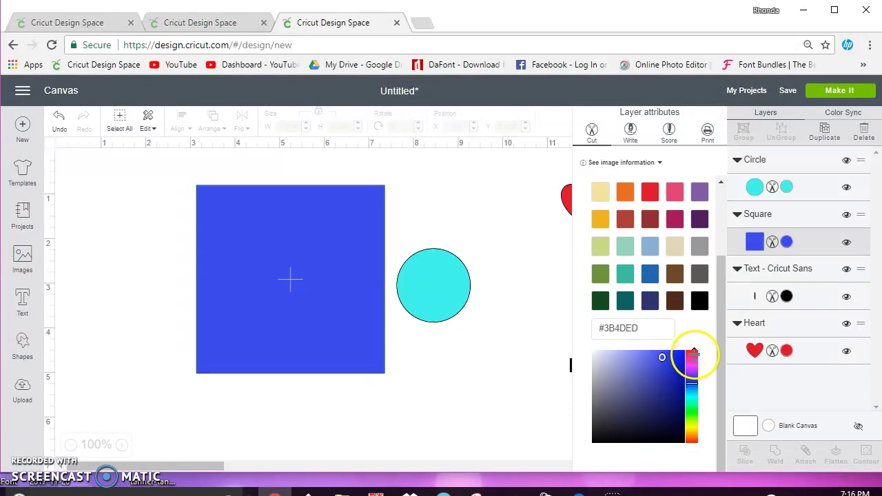
pyautogui.click(661, 423)
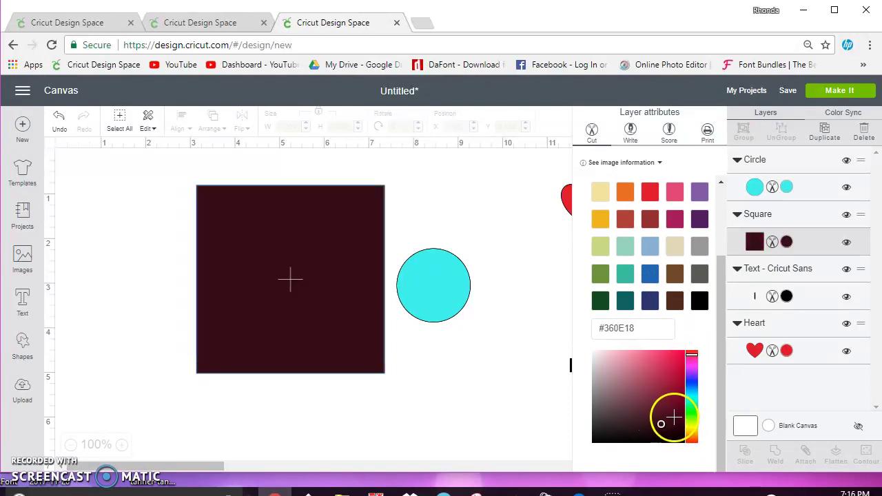
pyautogui.click(672, 392)
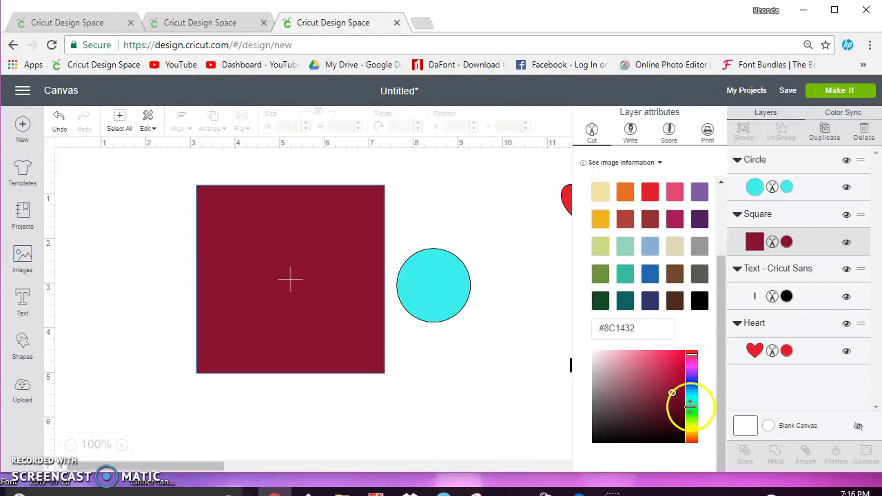
pyautogui.click(486, 315)
# Recolor the circle with the custom lime green #D0F20D
pyautogui.click(459, 303)
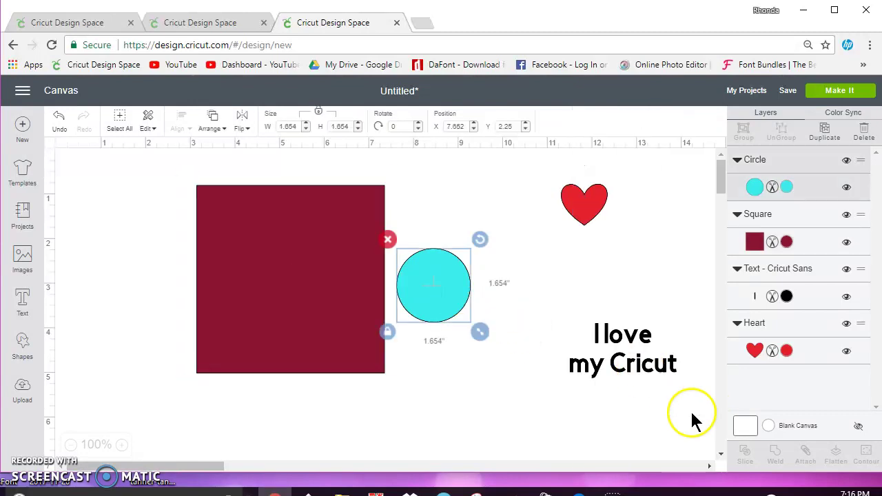
pyautogui.click(756, 183)
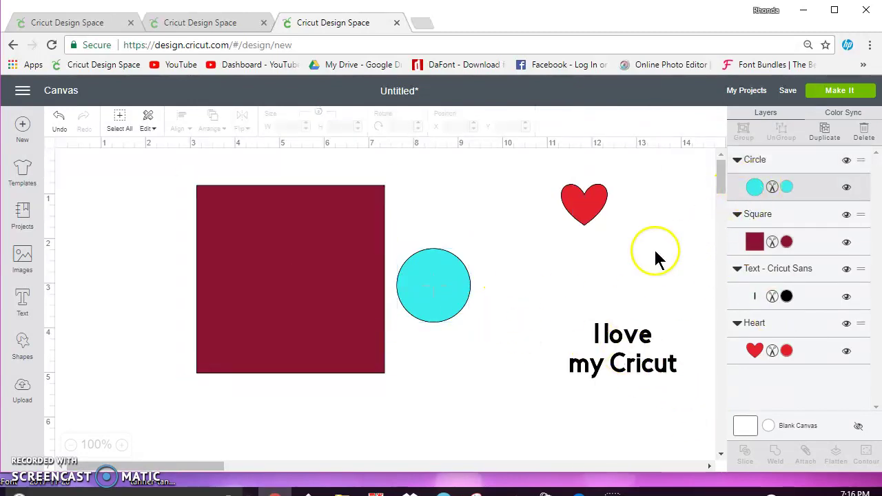
pyautogui.scroll(-2, 679, 451)
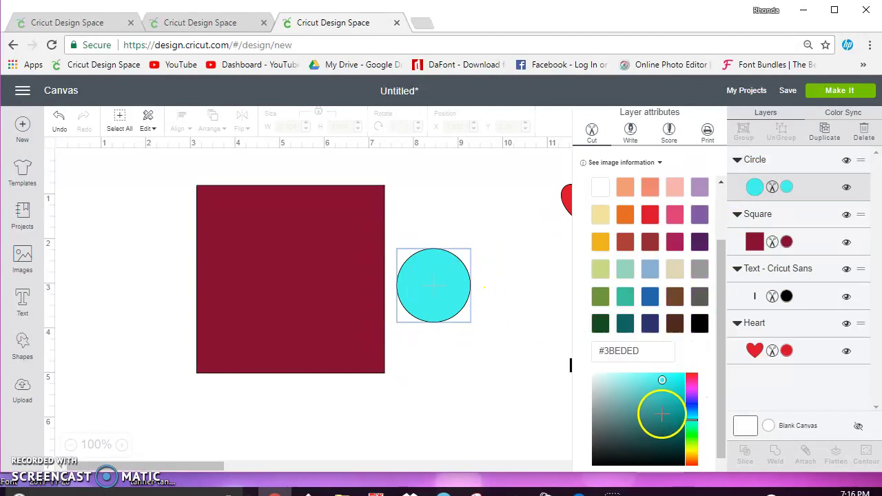
pyautogui.click(692, 422)
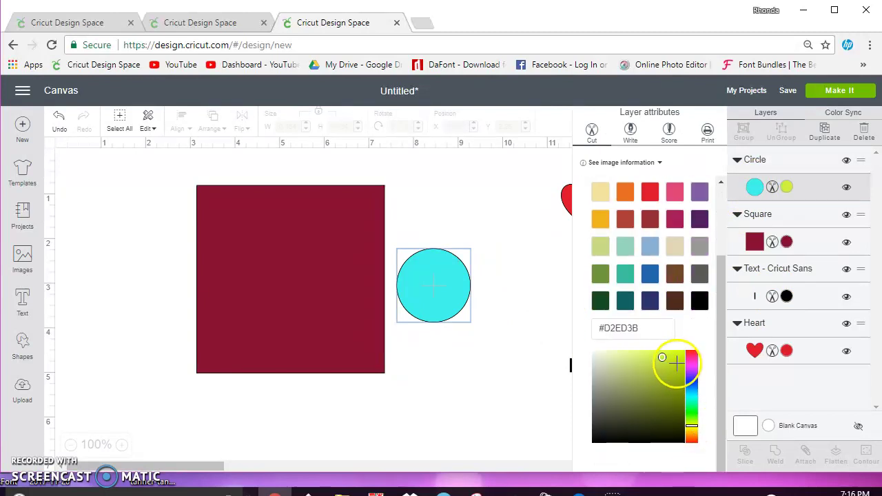
pyautogui.click(679, 356)
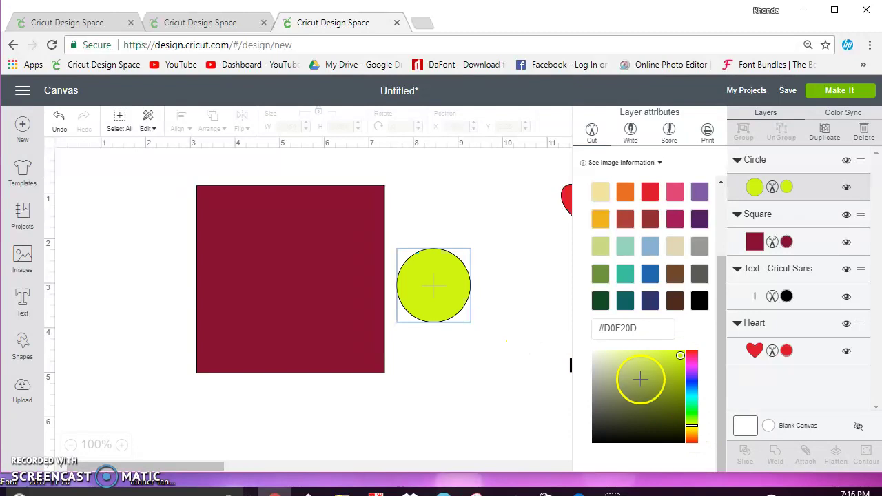
pyautogui.click(548, 374)
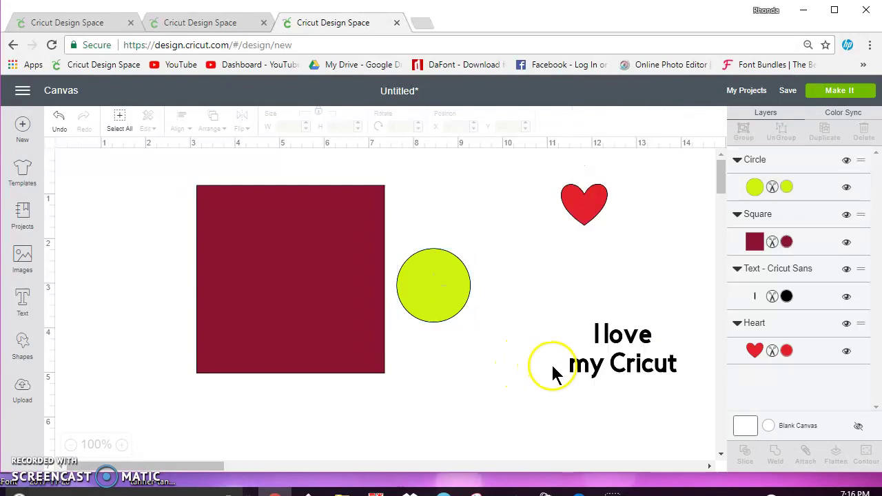
# Check the project colors offered for the circle and review all the project's colors in Color Sync
pyautogui.click(755, 186)
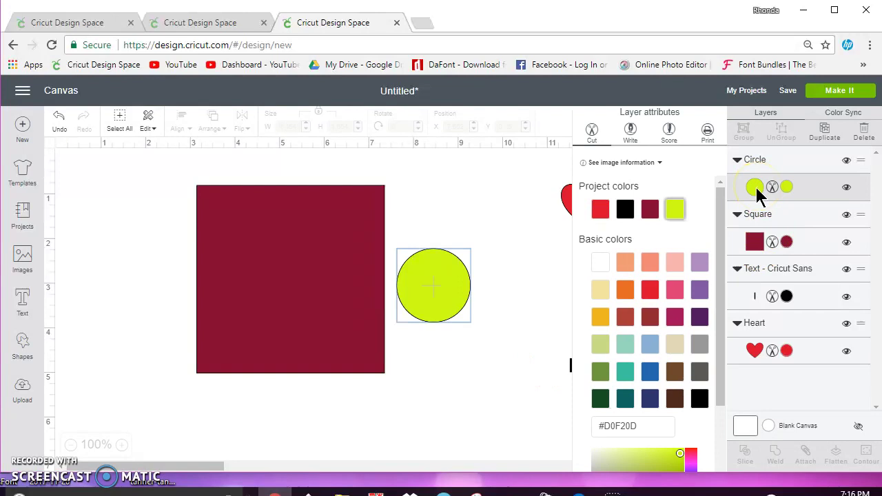
pyautogui.click(532, 199)
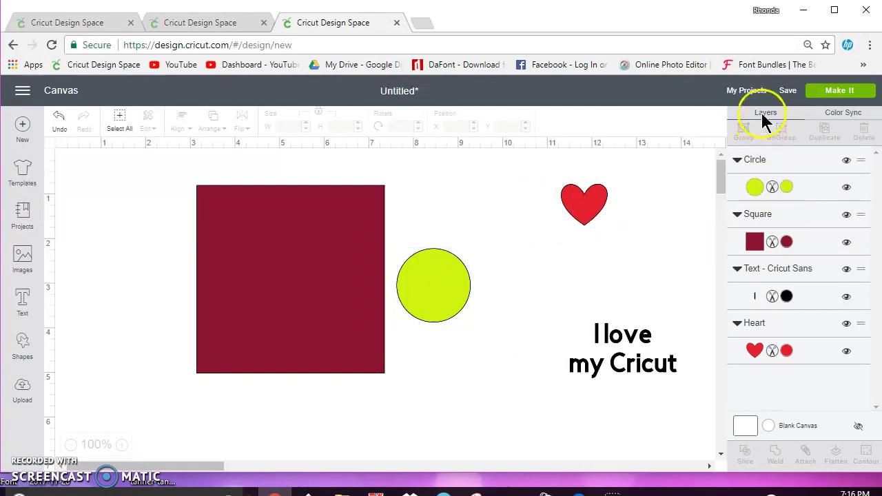
pyautogui.click(841, 113)
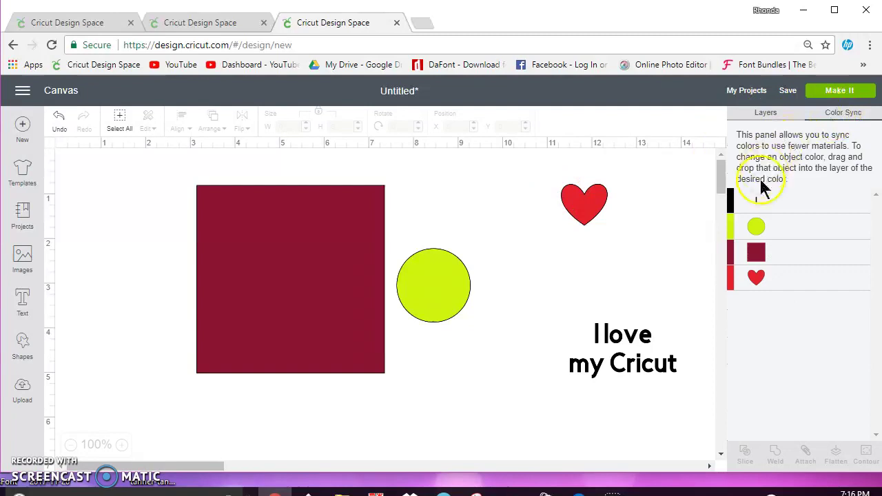
pyautogui.click(768, 113)
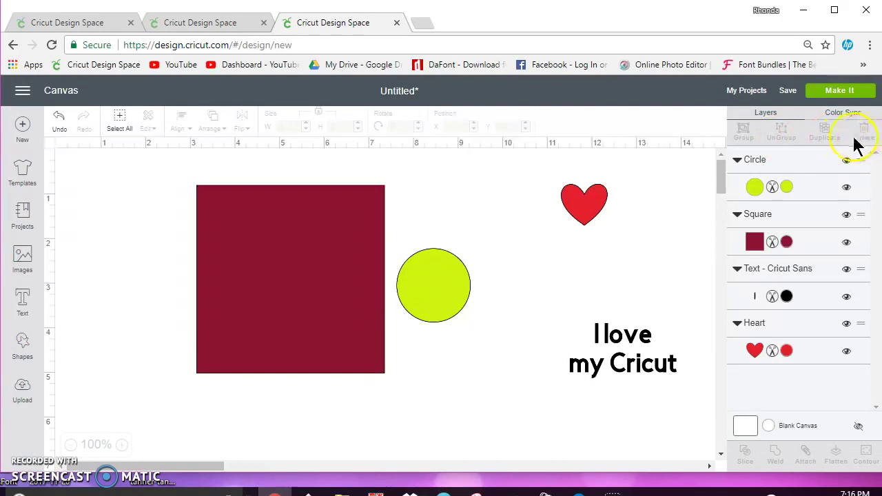
# Set the circle's line type to Print and look through its available patterns and print colors
pyautogui.click(756, 185)
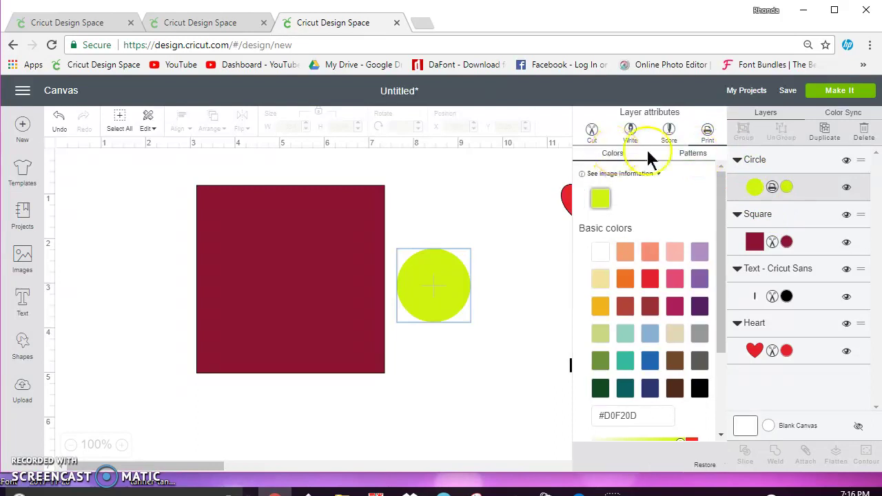
pyautogui.click(698, 155)
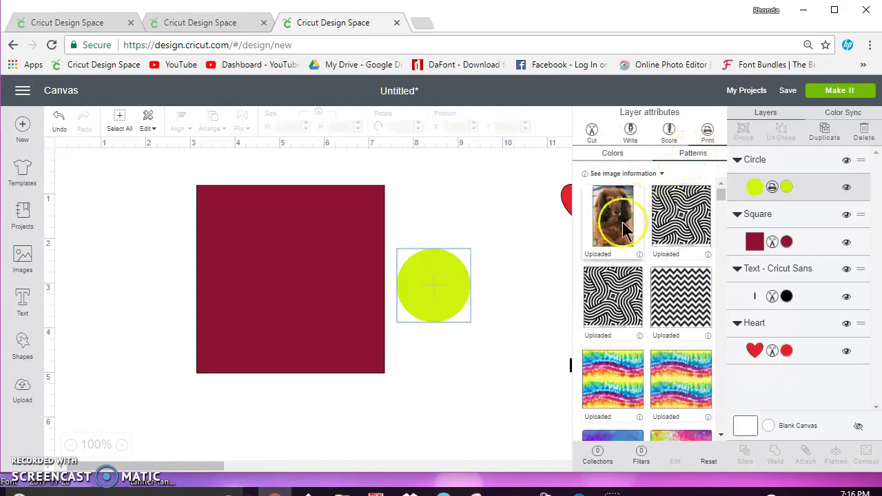
pyautogui.click(627, 152)
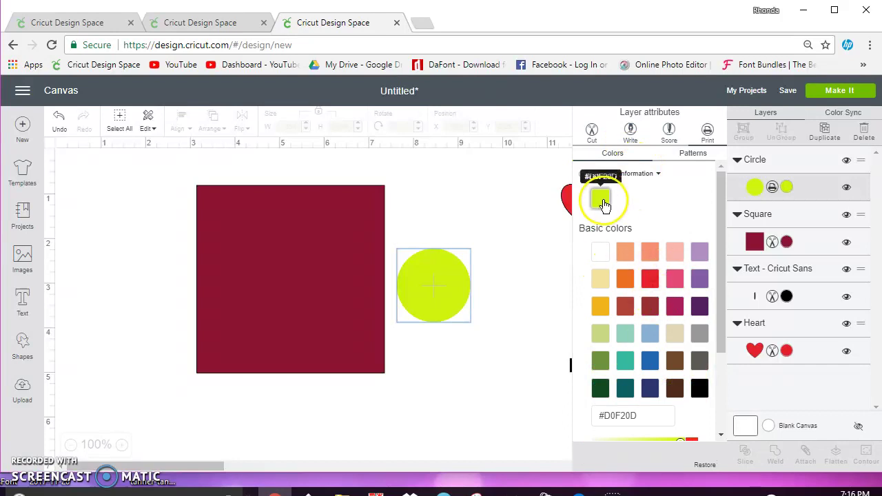
pyautogui.scroll(-3, 641, 276)
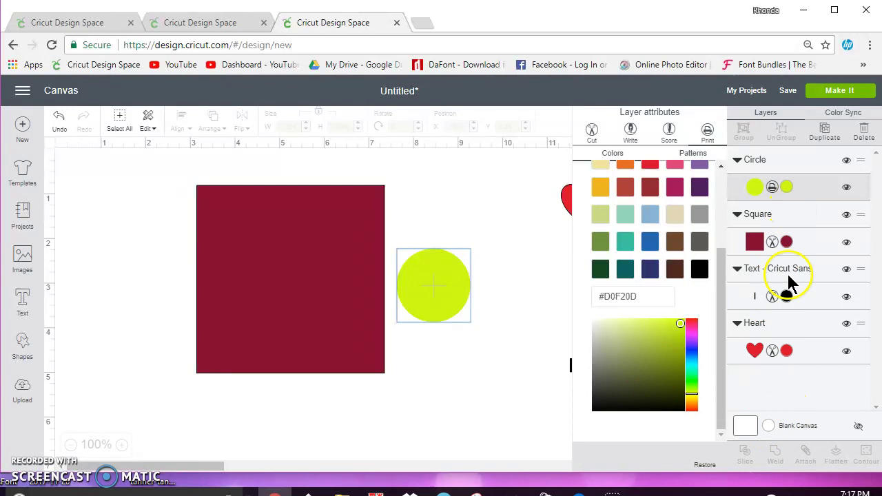
# Group the square and the circle
pyautogui.click(545, 248)
pyautogui.moveTo(170, 160); pyautogui.dragTo(487, 396)
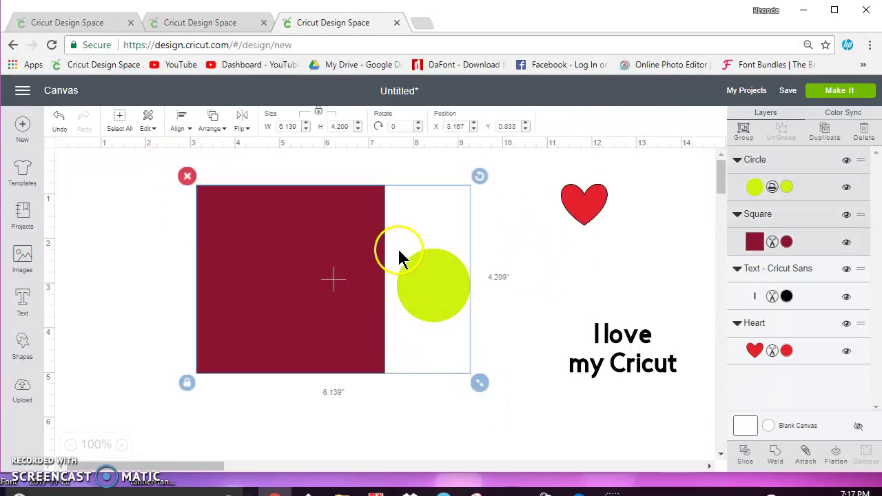
pyautogui.click(741, 133)
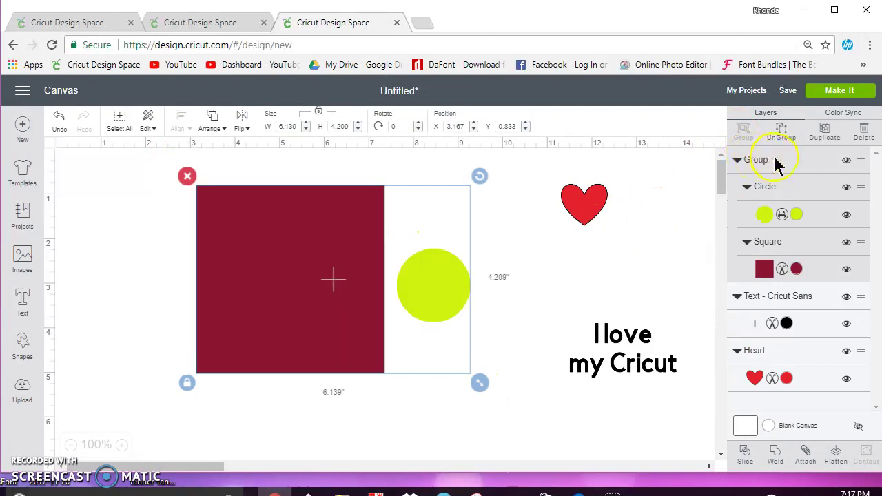
# Undo the grouping, select the square and the circle together and group them again
pyautogui.click(59, 119)
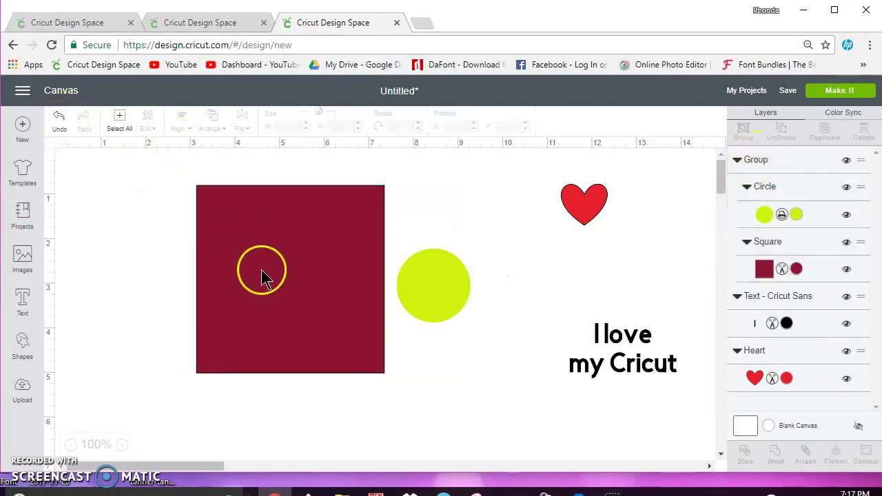
pyautogui.moveTo(155, 178); pyautogui.dragTo(478, 404)
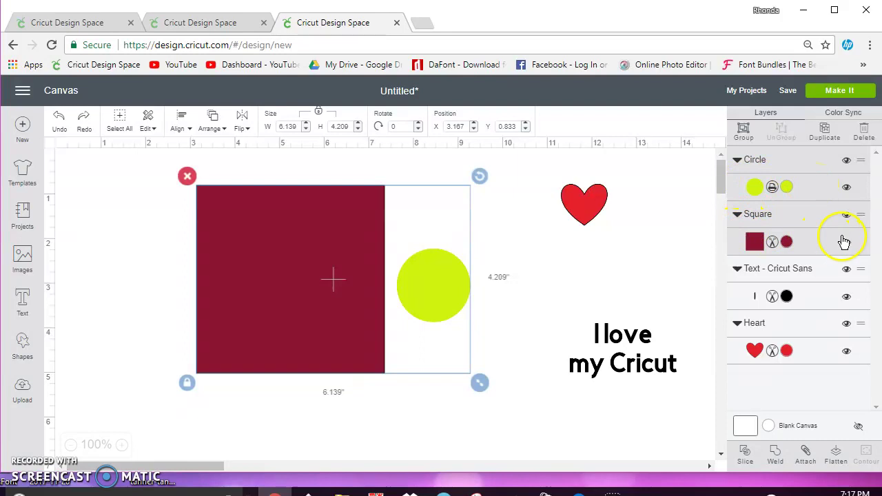
pyautogui.click(745, 133)
pyautogui.click(752, 163)
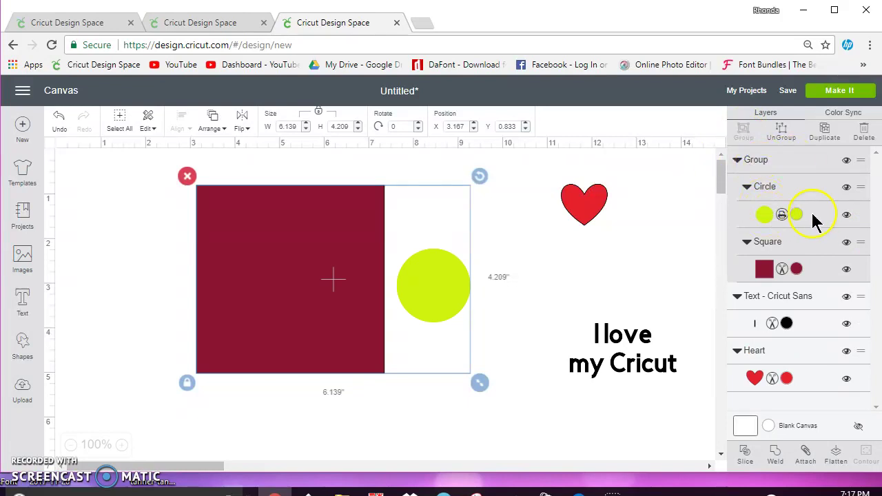
# Compare the separate heart with the grouped shapes and ungroup the square and the circle
pyautogui.click(600, 211)
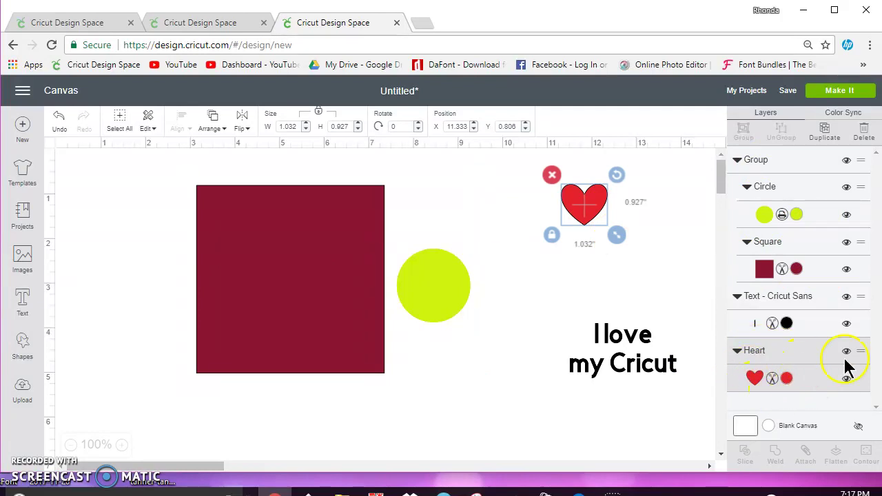
pyautogui.click(321, 255)
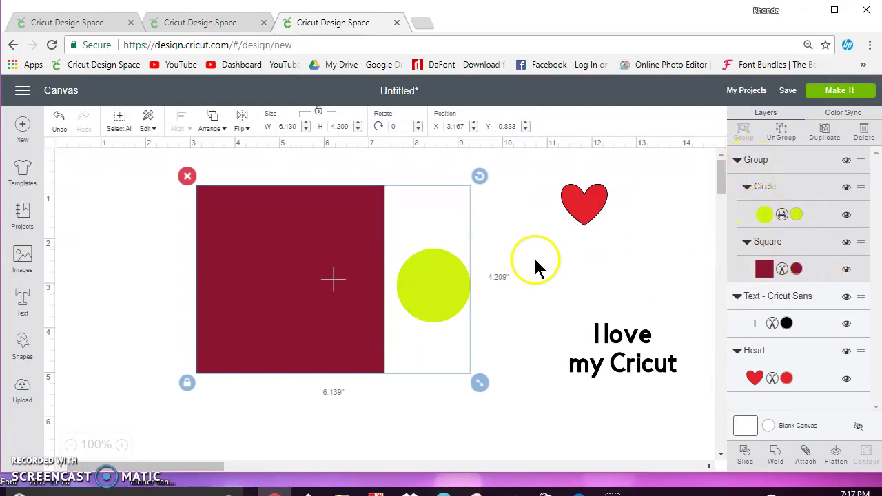
pyautogui.click(781, 131)
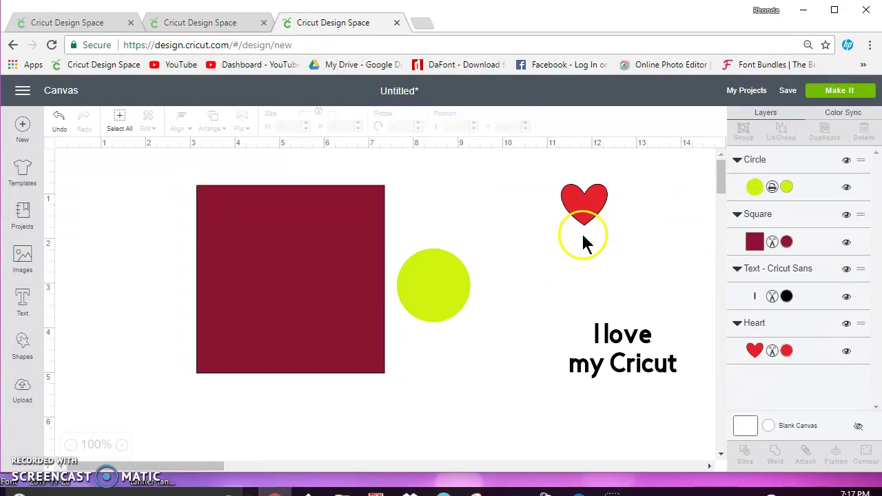
# Check the circle's layer attributes and hide the whole circle layer on the canvas
pyautogui.click(755, 187)
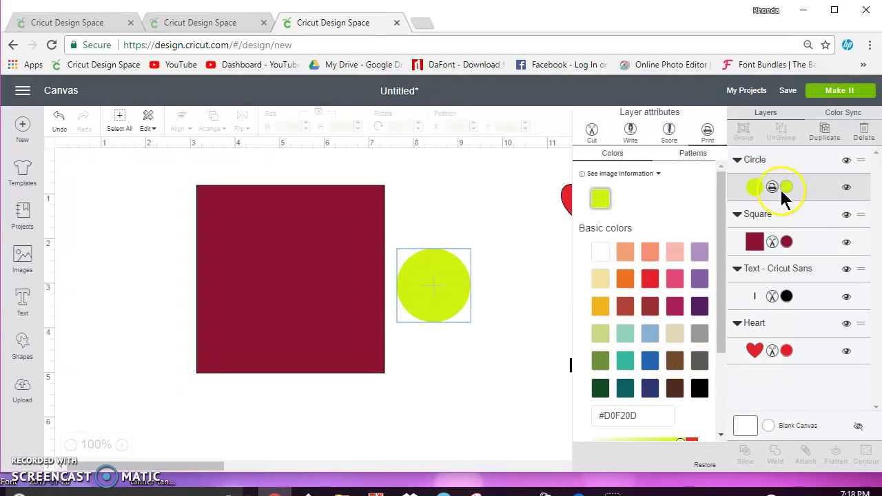
pyautogui.click(771, 163)
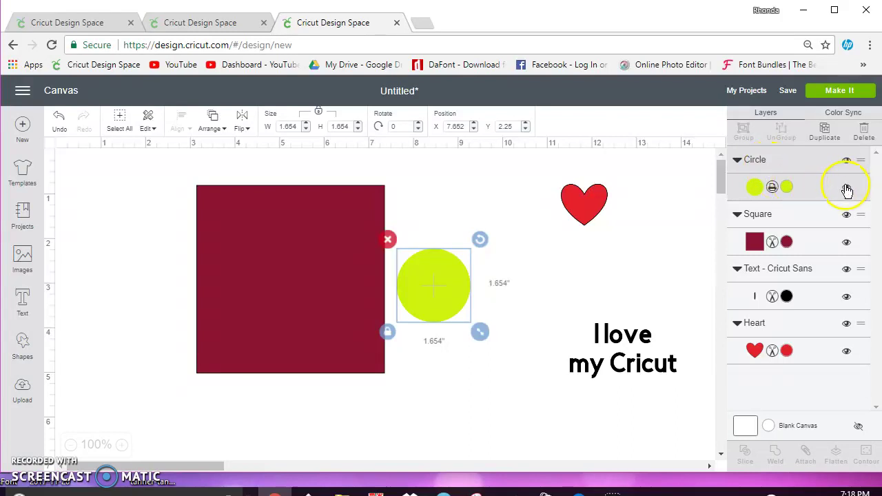
pyautogui.click(846, 161)
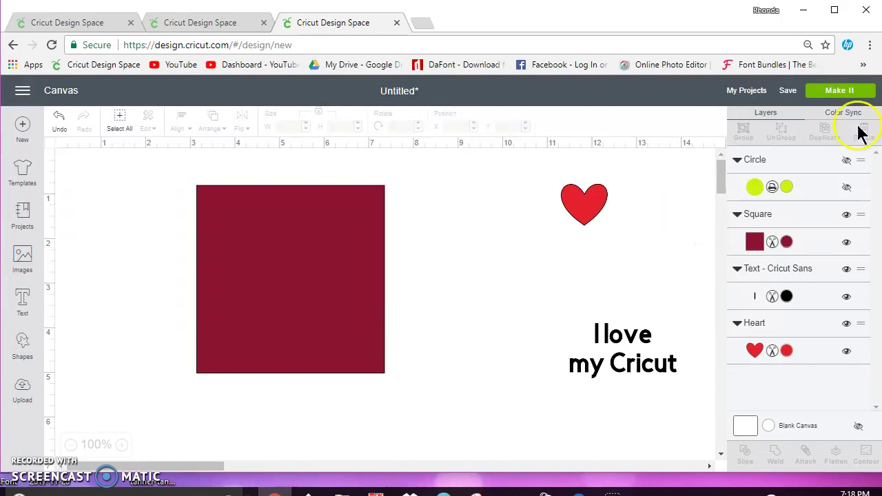
# Preview the project's cutting mats with the circle hidden, looking through the second and third mats
pyautogui.click(838, 89)
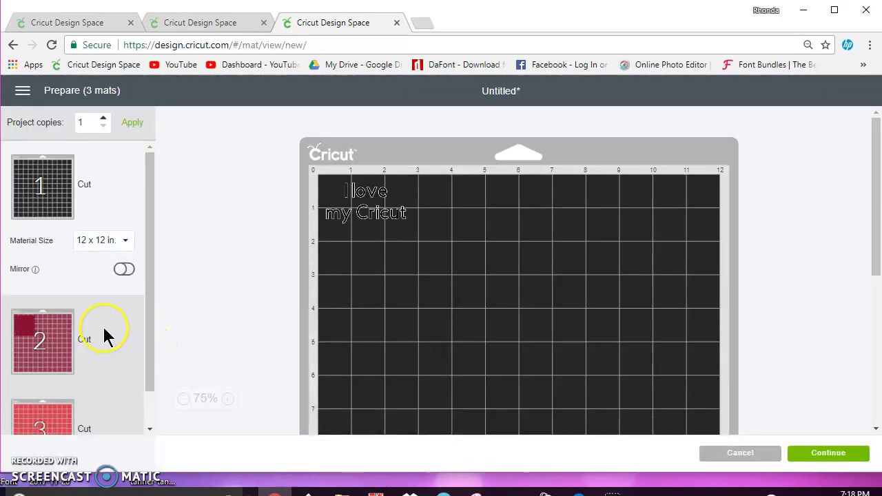
pyautogui.click(99, 319)
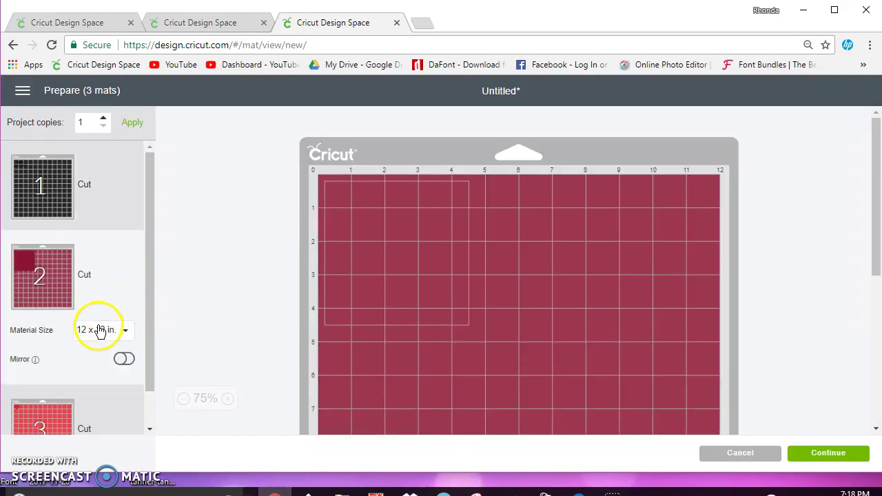
pyautogui.scroll(-1, 102, 342)
pyautogui.click(106, 358)
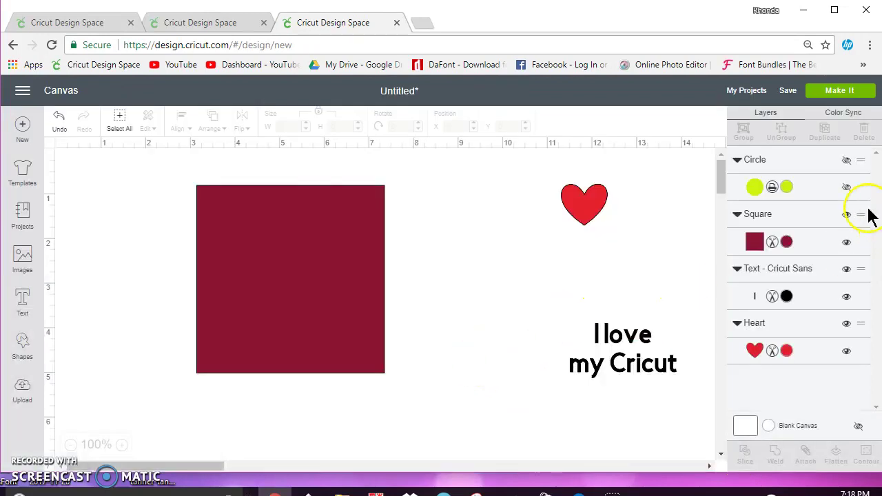
# Show the circle again, move it up beside the heart to about X 8.67, Y 1.25, and deselect it
pyautogui.click(846, 160)
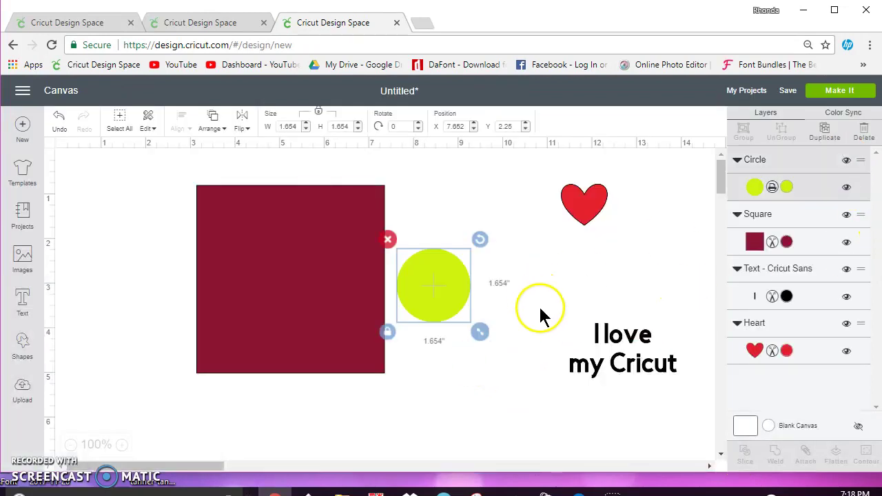
pyautogui.moveTo(457, 306); pyautogui.dragTo(510, 259)
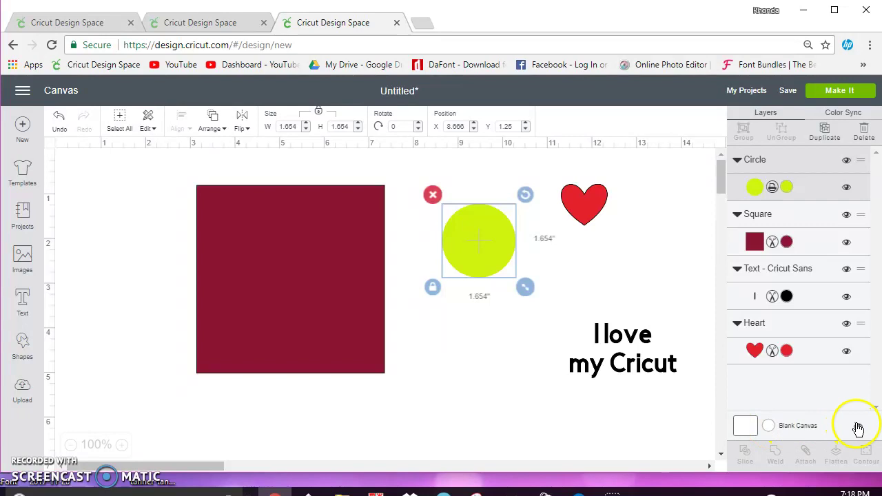
pyautogui.click(724, 421)
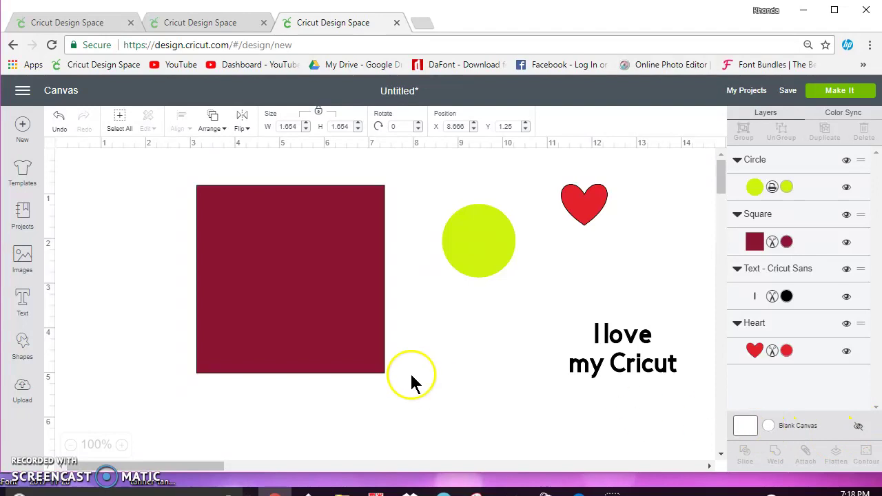
pyautogui.click(859, 427)
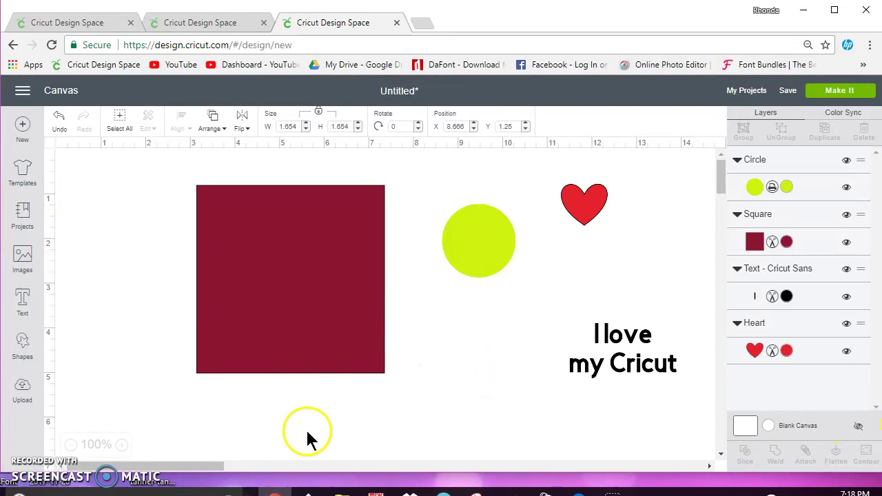